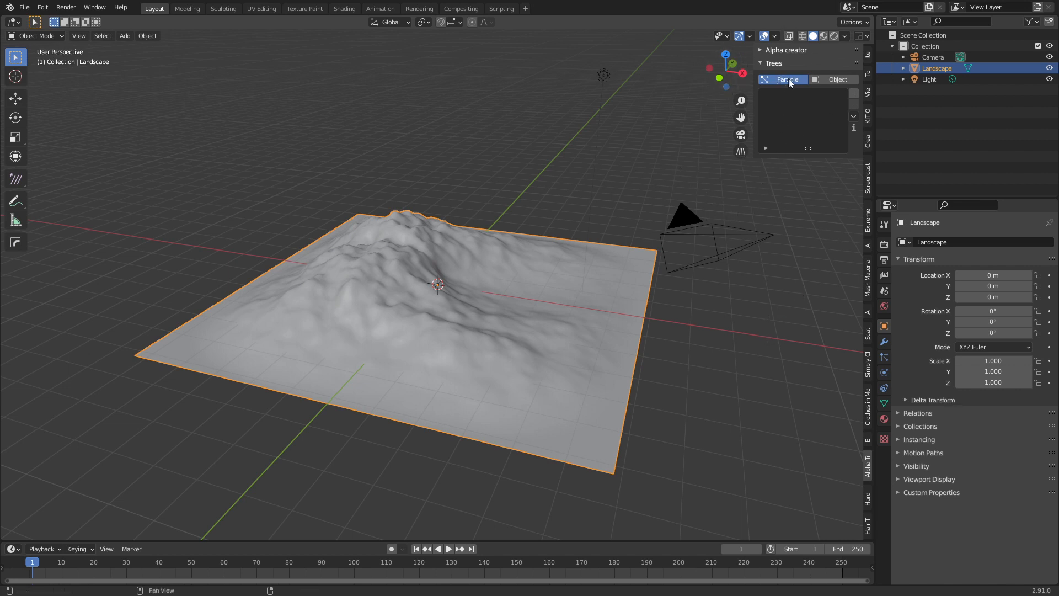
# Create Biome Settings 1 with the Camera assigned, then add a Distribution tree entry and open its species gallery.
pyautogui.click(854, 94)
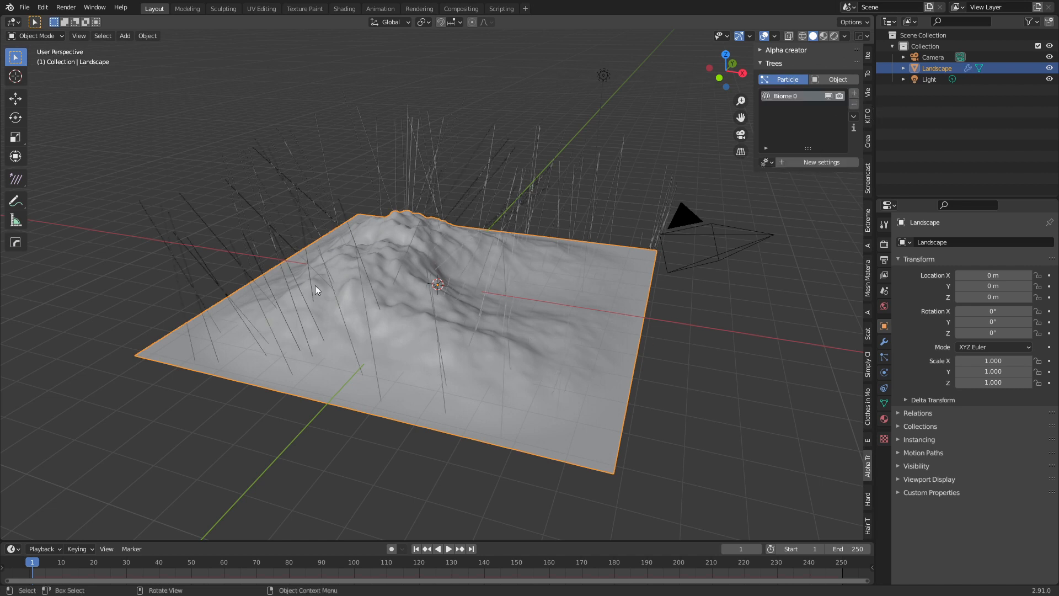
pyautogui.click(795, 164)
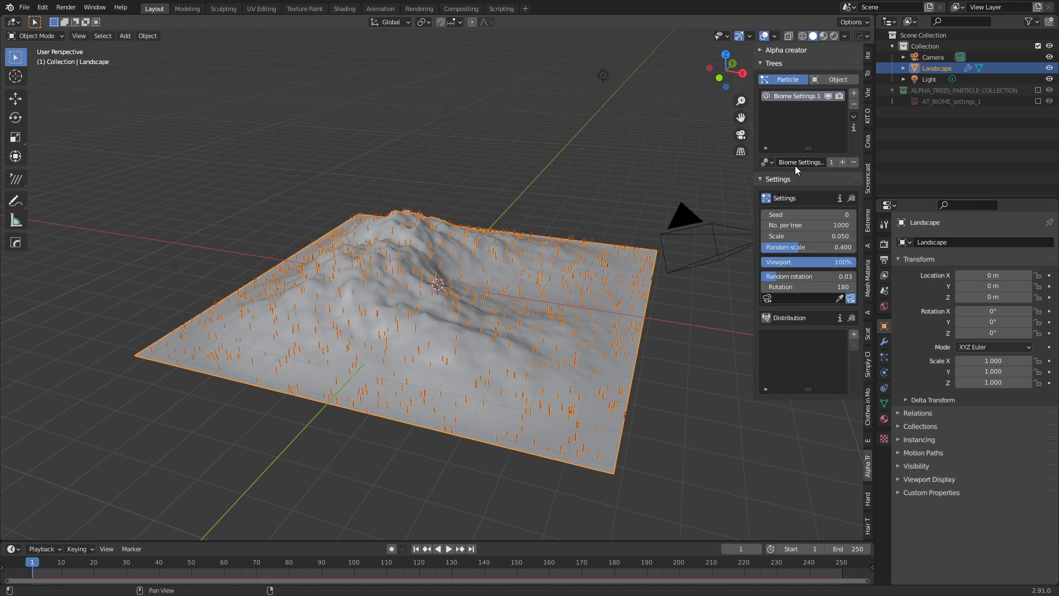
pyautogui.click(838, 298)
pyautogui.click(683, 221)
pyautogui.keyDown('shift'); pyautogui.moveTo(682, 220); pyautogui.dragTo(563, 264, button='middle'); pyautogui.keyUp('shift')
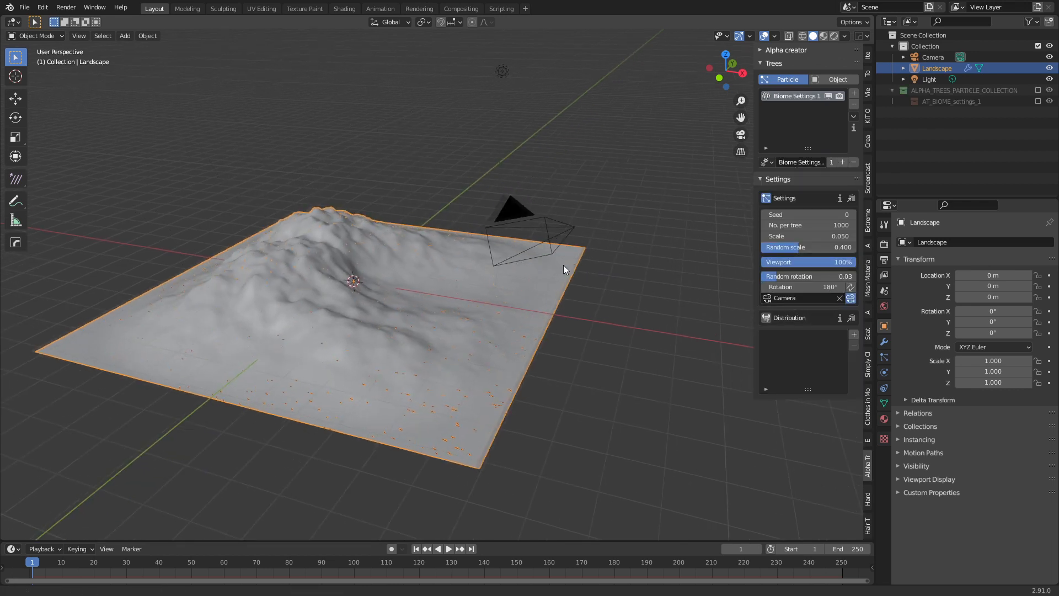
pyautogui.scroll(3, 565, 267)
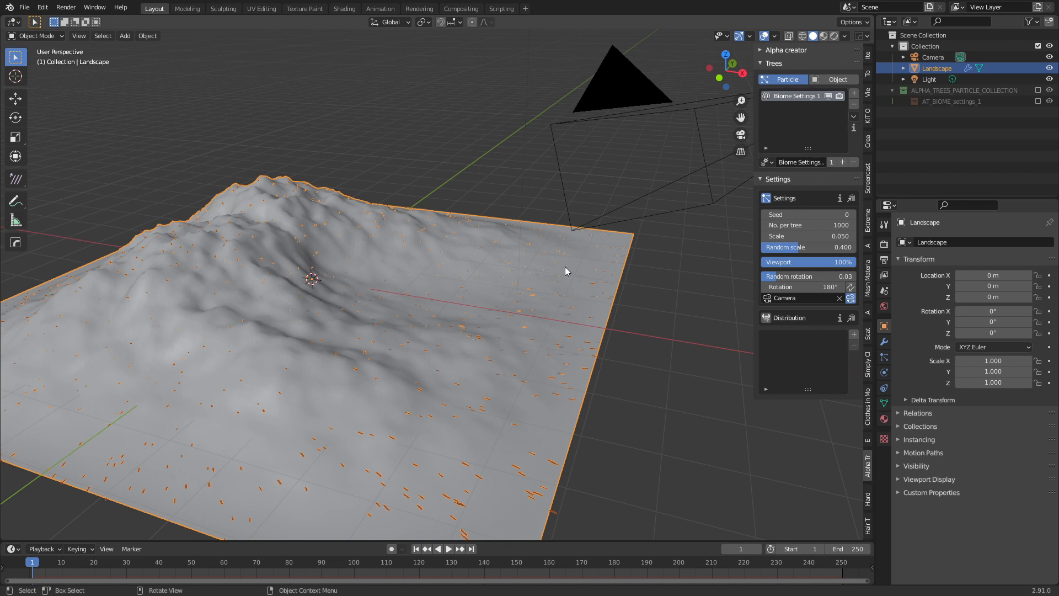
pyautogui.click(853, 334)
pyautogui.click(813, 433)
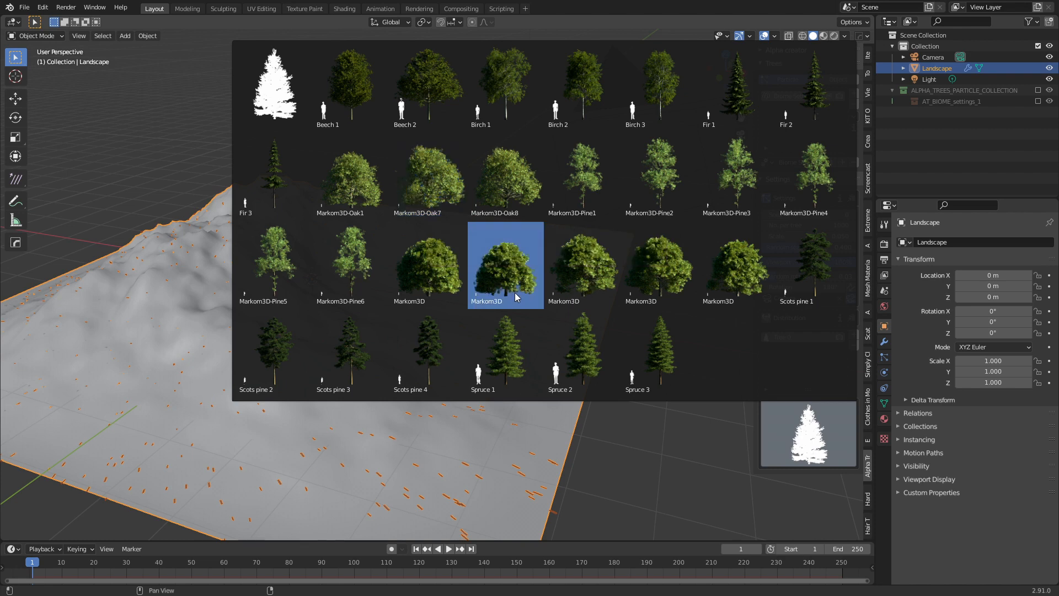
# Add Markom3D-Oak1, Markom3D-Oak7, Beech 2 and Birch 2 as the four distributed tree species.
pyautogui.click(351, 182)
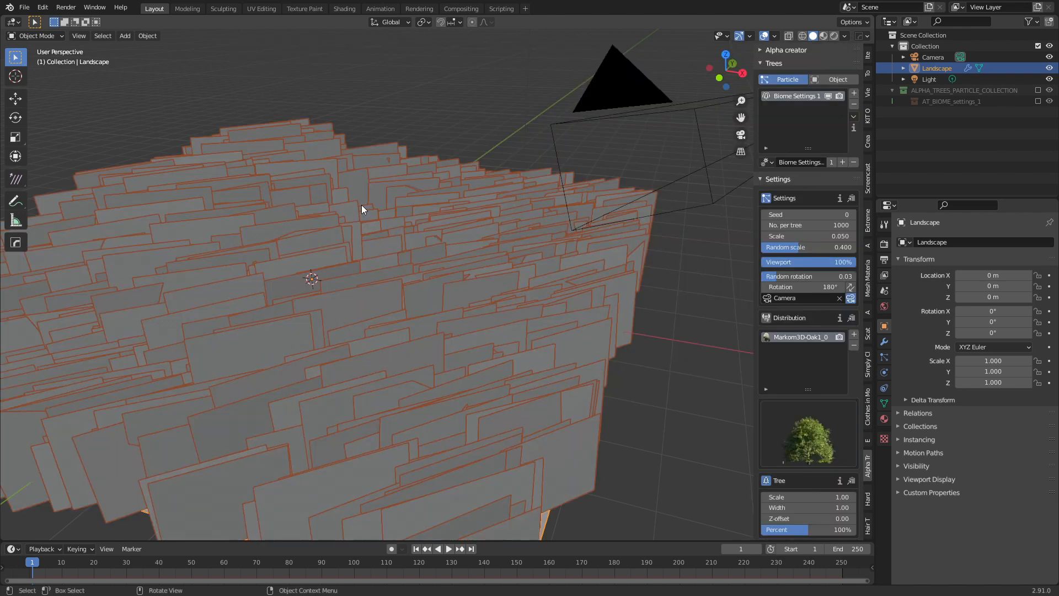
pyautogui.scroll(-4, 603, 385)
pyautogui.moveTo(612, 404); pyautogui.dragTo(598, 387, button='middle')
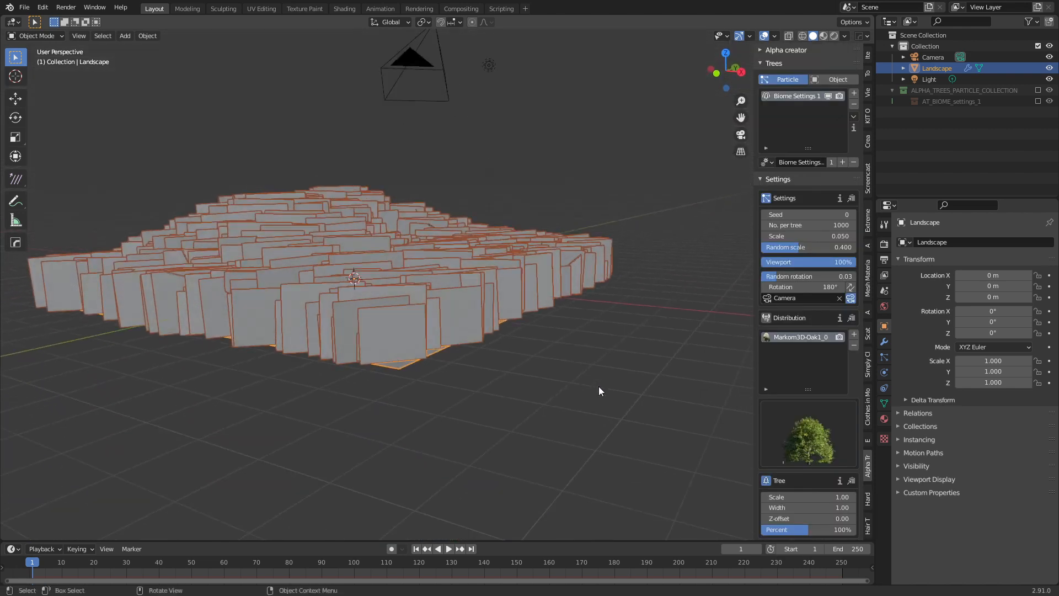
pyautogui.click(853, 334)
pyautogui.click(811, 433)
pyautogui.click(458, 191)
pyautogui.click(854, 334)
pyautogui.click(810, 433)
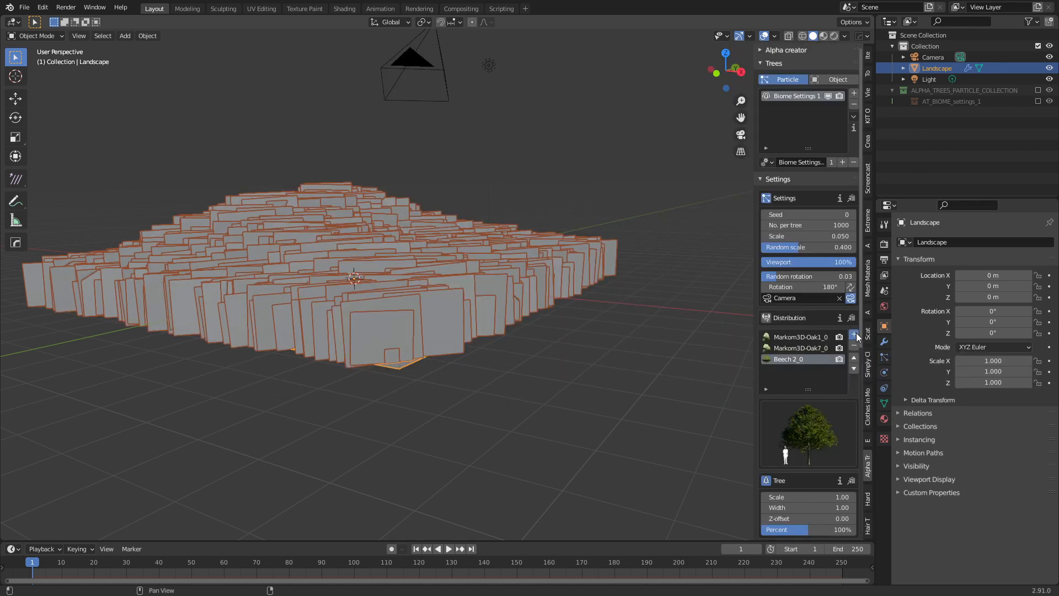
pyautogui.click(856, 332)
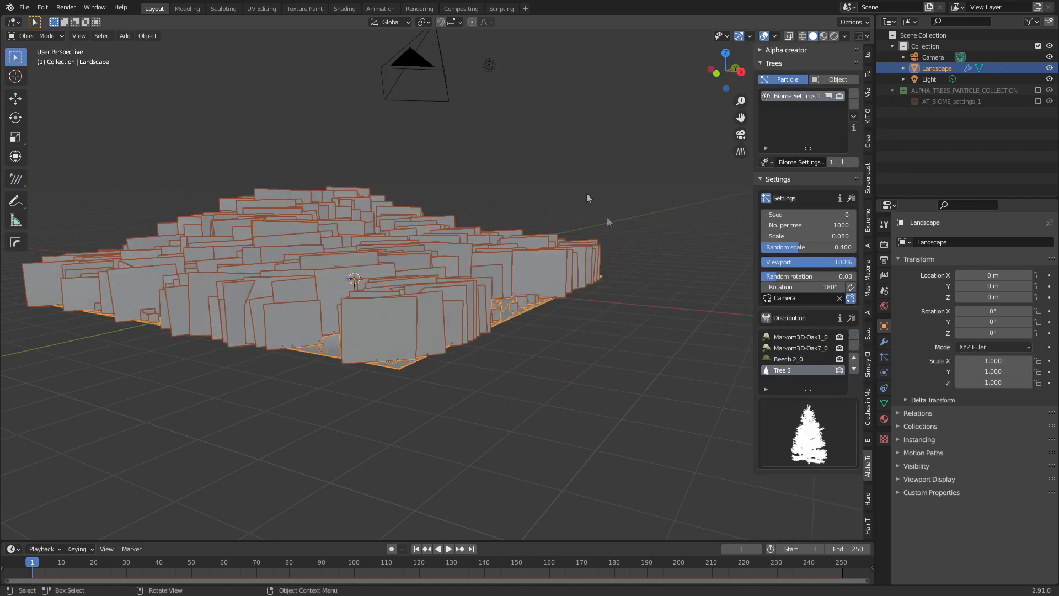
pyautogui.click(780, 418)
pyautogui.click(557, 88)
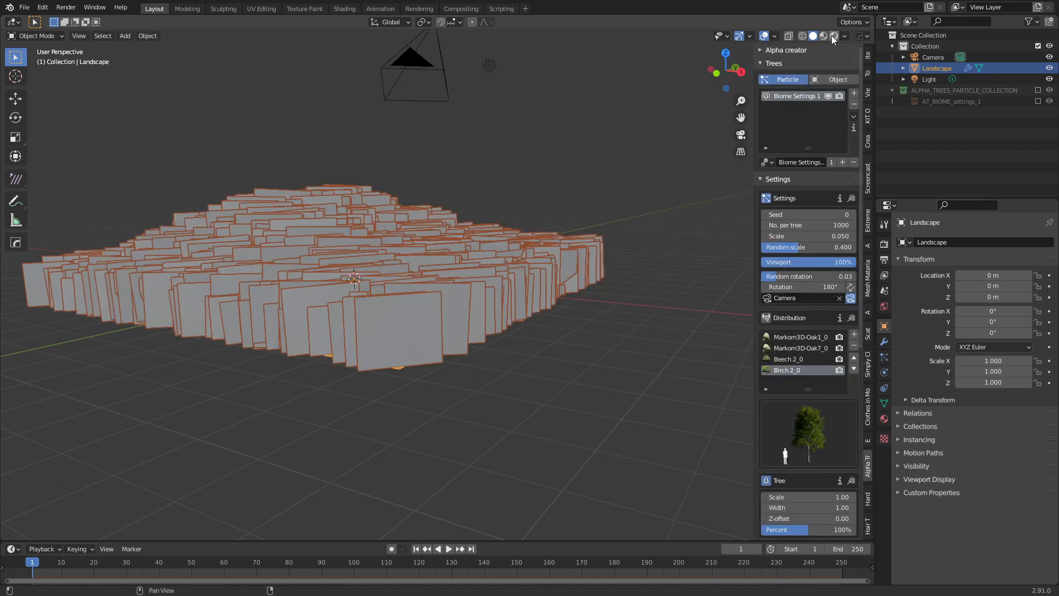
# Switch to rendered shading and raise the trees' random scale to 0.745.
pyautogui.click(832, 36)
pyautogui.scroll(4, 446, 329)
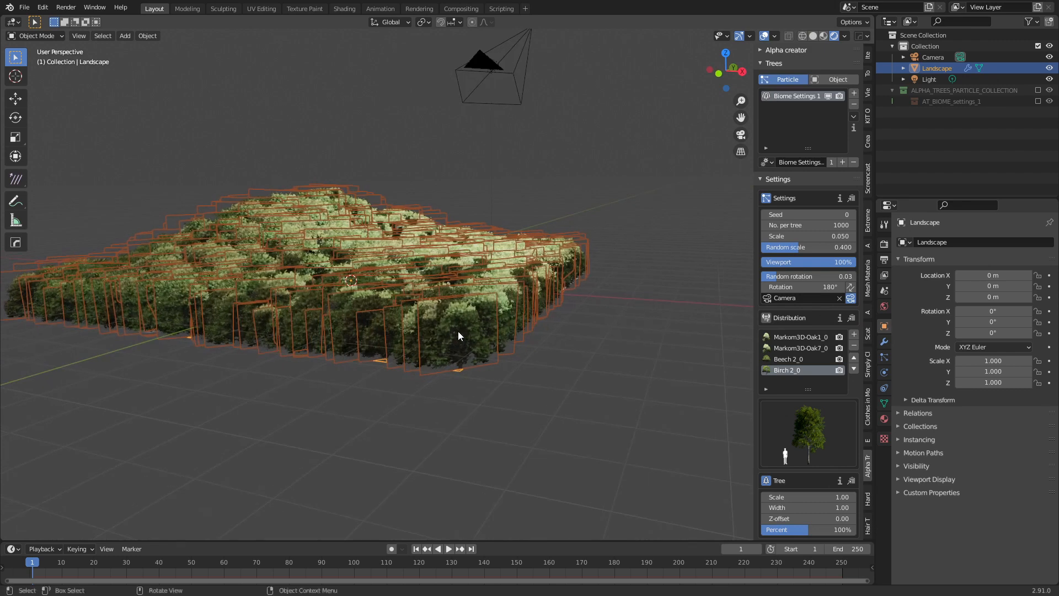
pyautogui.scroll(-5, 821, 430)
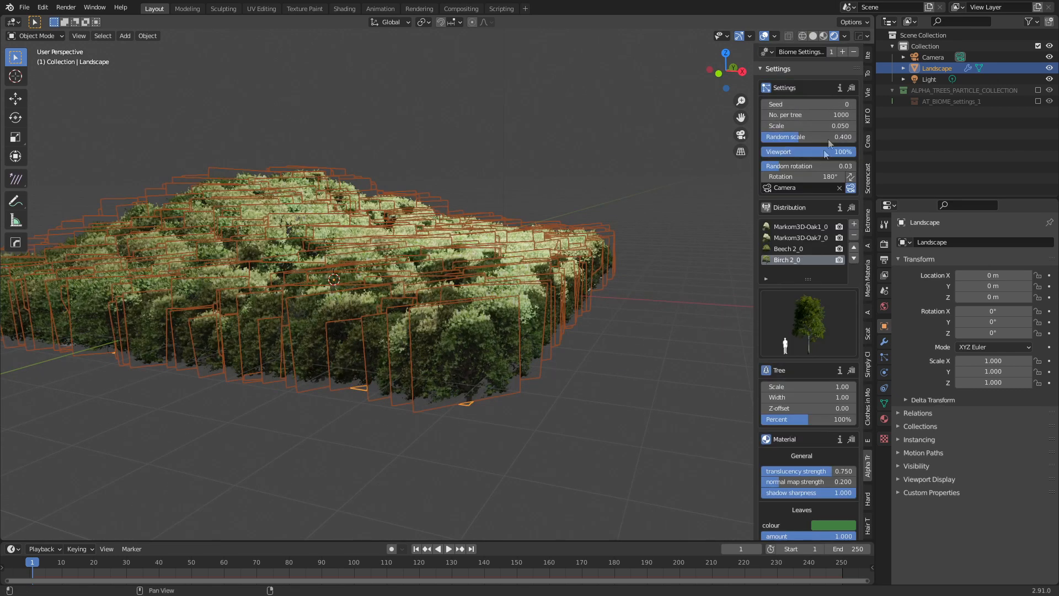
pyautogui.moveTo(796, 137); pyautogui.dragTo(831, 137)
pyautogui.moveTo(649, 225); pyautogui.dragTo(294, 141, button='middle')
# Move the camera to a new spot and tilt it around its local X axis.
pyautogui.click(283, 80)
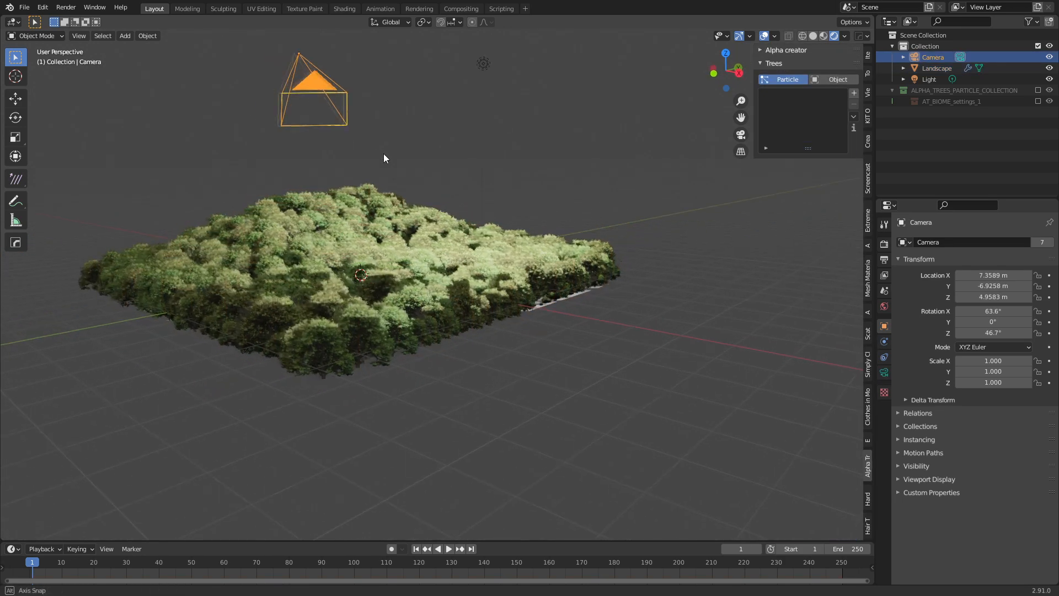
pyautogui.press('g')
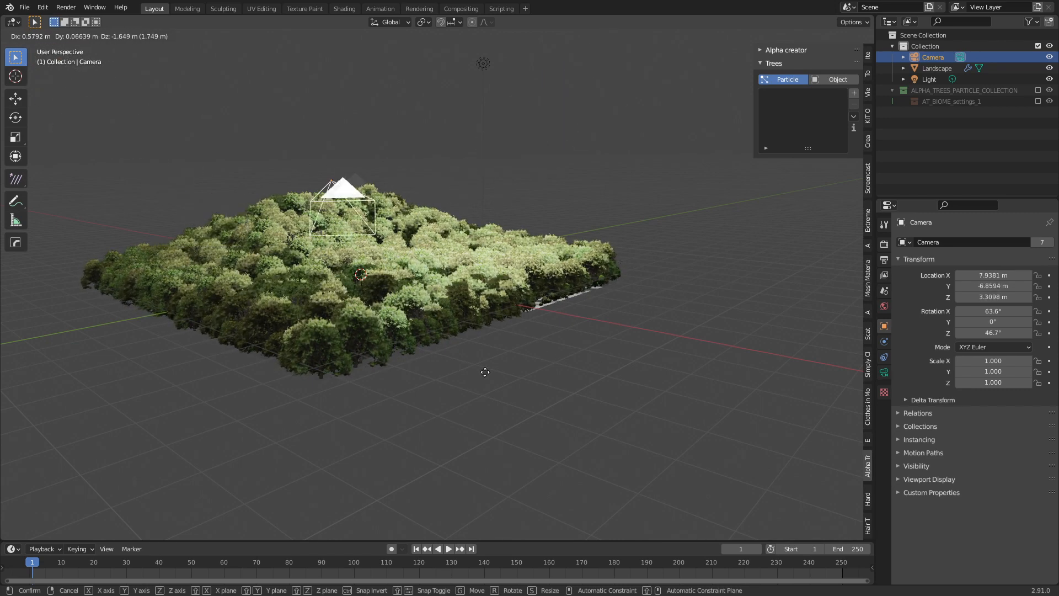
pyautogui.click(486, 270)
pyautogui.click(483, 64)
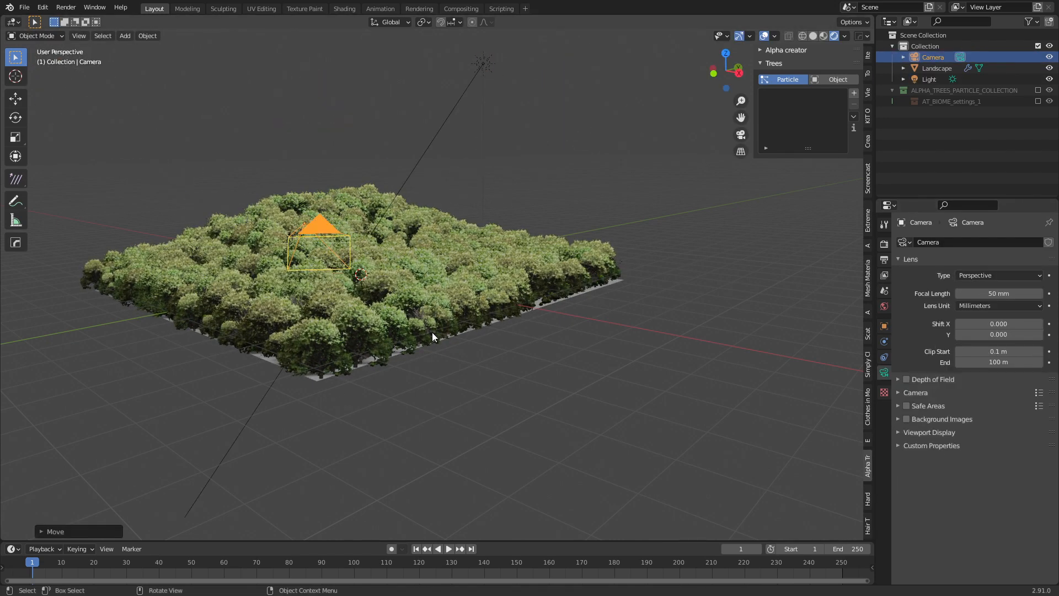
pyautogui.press('r')
pyautogui.press('x')
pyautogui.press('x')
pyautogui.click(402, 372)
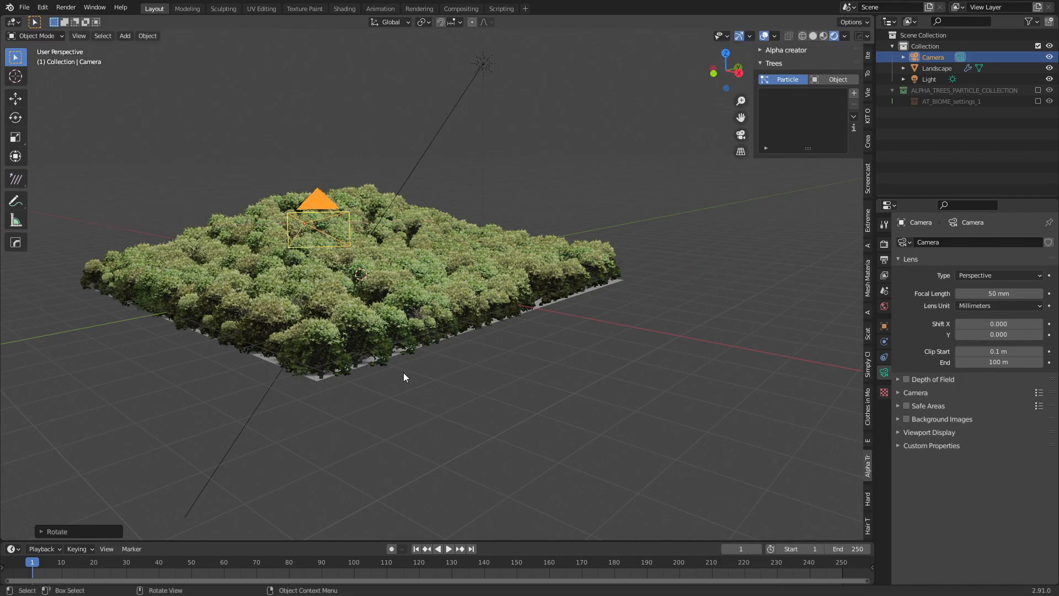
# Scale the Landscape up about 2.02 times and raise the camera vertically to frame the forest.
pyautogui.click(415, 344)
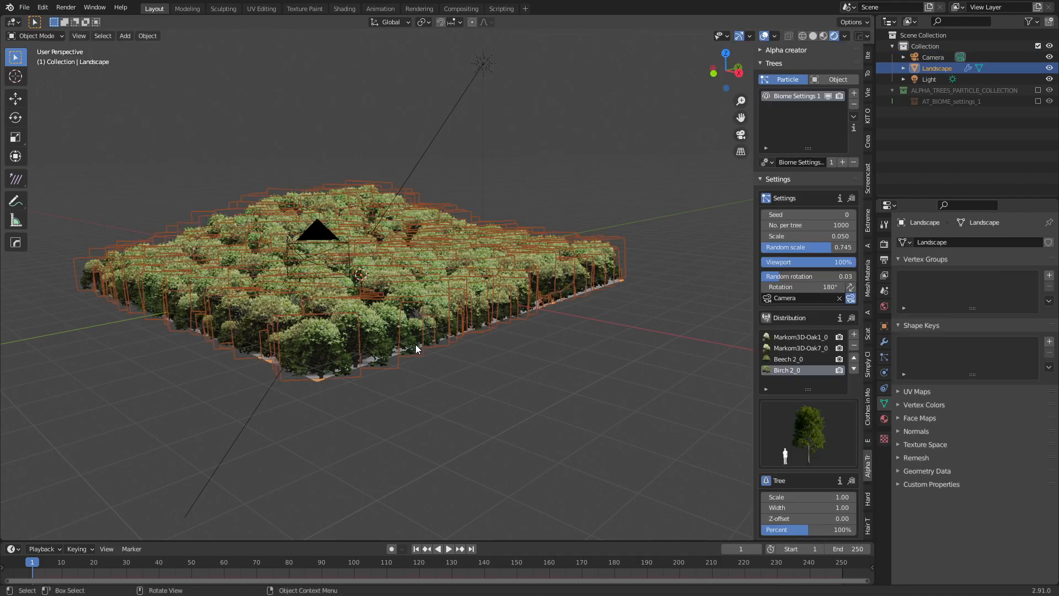
pyautogui.press('s')
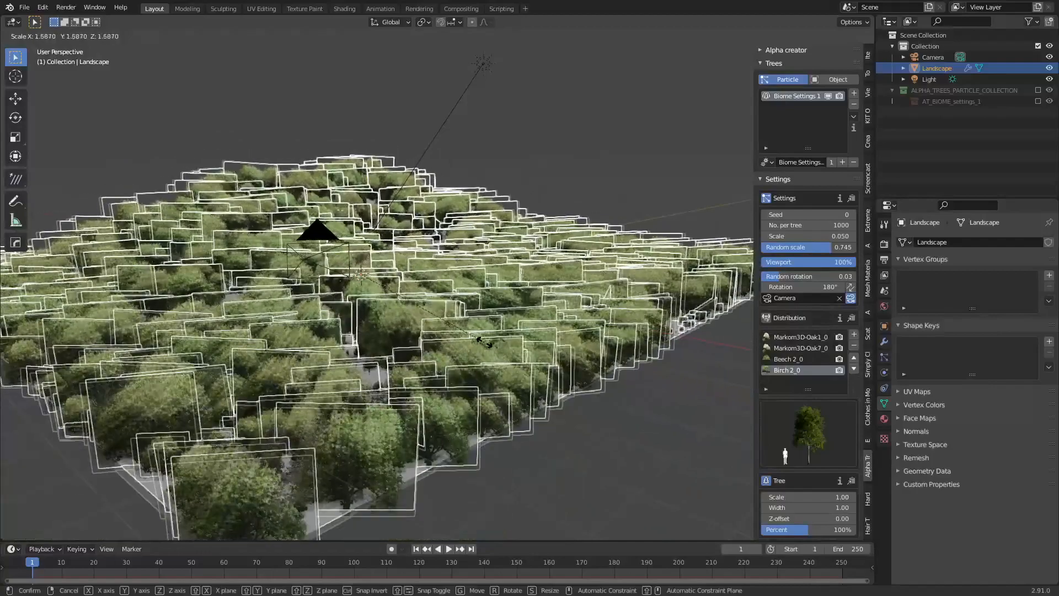
pyautogui.click(484, 346)
pyautogui.press('KP_0')
pyautogui.click(562, 161)
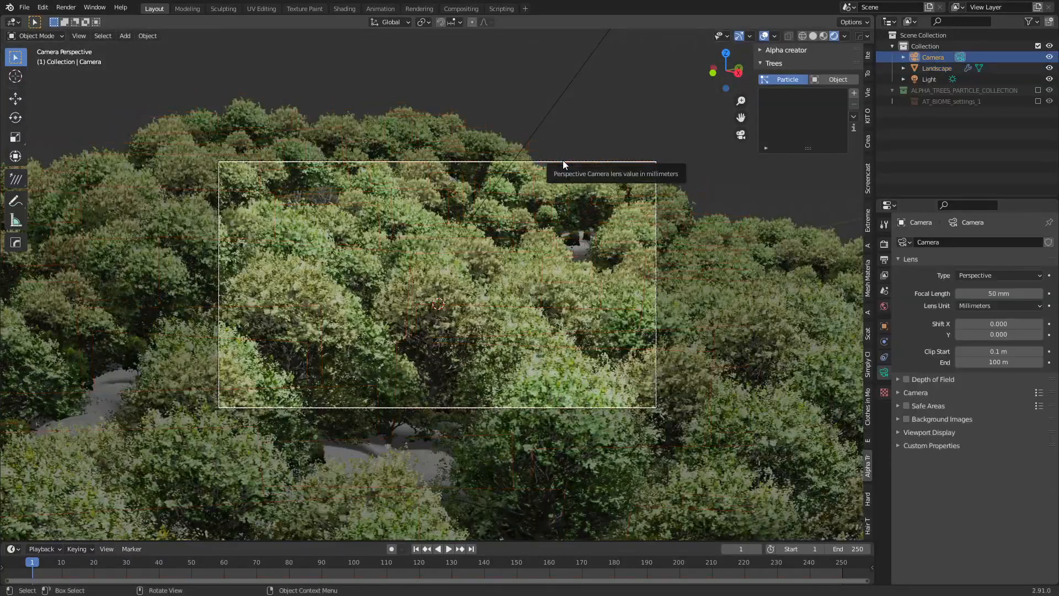
pyautogui.press('g')
pyautogui.press('z')
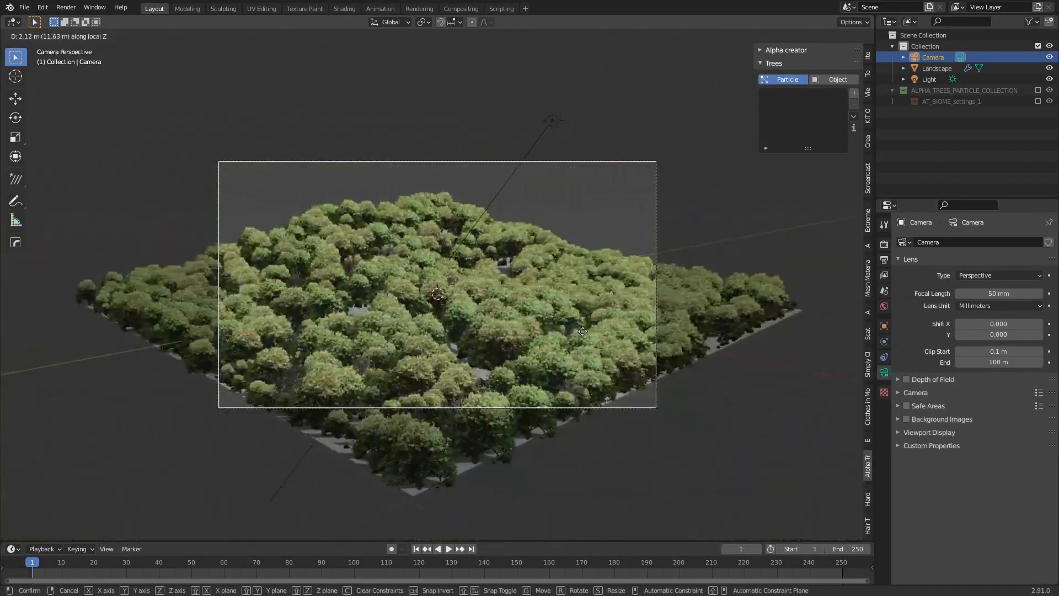
pyautogui.click(331, 316)
pyautogui.click(330, 317)
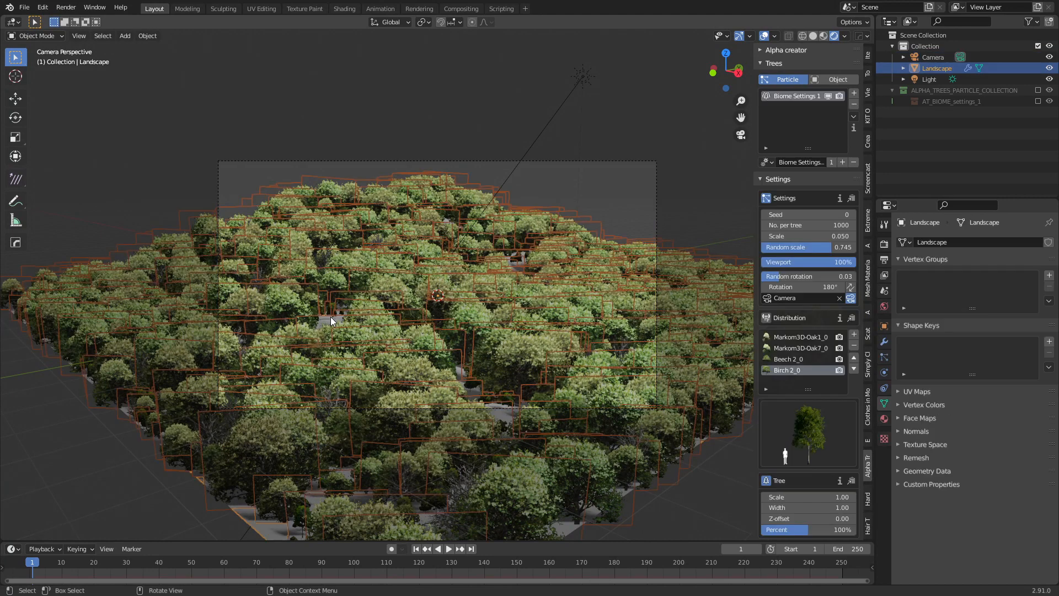
# Give the Landscape a new material with a deep green base colour.
pyautogui.click(883, 418)
pyautogui.click(1049, 262)
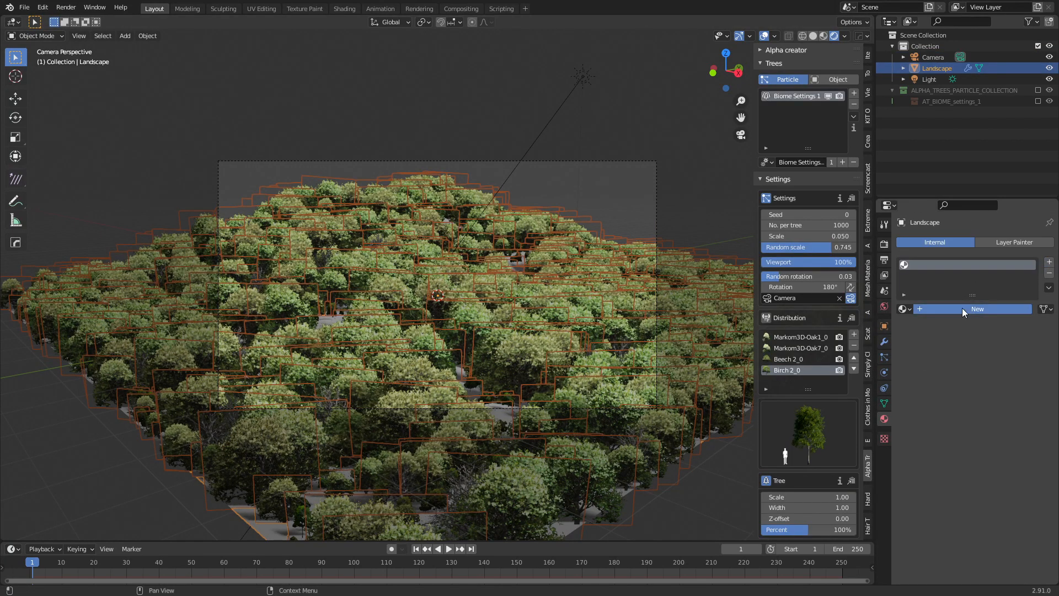
pyautogui.click(961, 308)
pyautogui.click(981, 423)
pyautogui.moveTo(988, 330); pyautogui.dragTo(954, 299)
pyautogui.moveTo(1034, 298); pyautogui.dragTo(1034, 334)
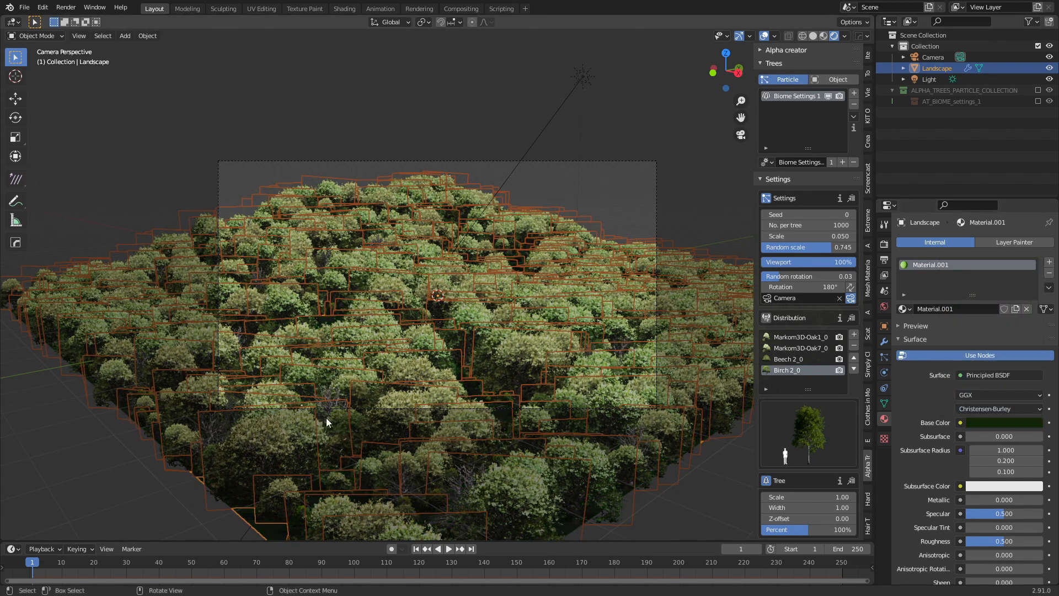
# Dust the trees with snow, setting Snow amount to 0.287.
pyautogui.click(677, 492)
pyautogui.scroll(1, 535, 240)
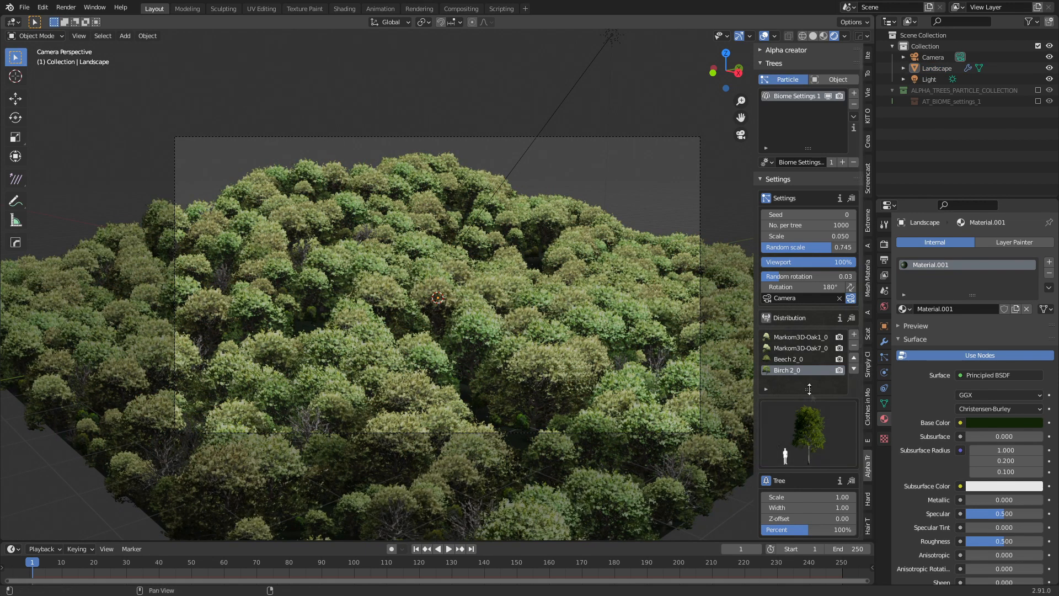
pyautogui.scroll(-5, 796, 372)
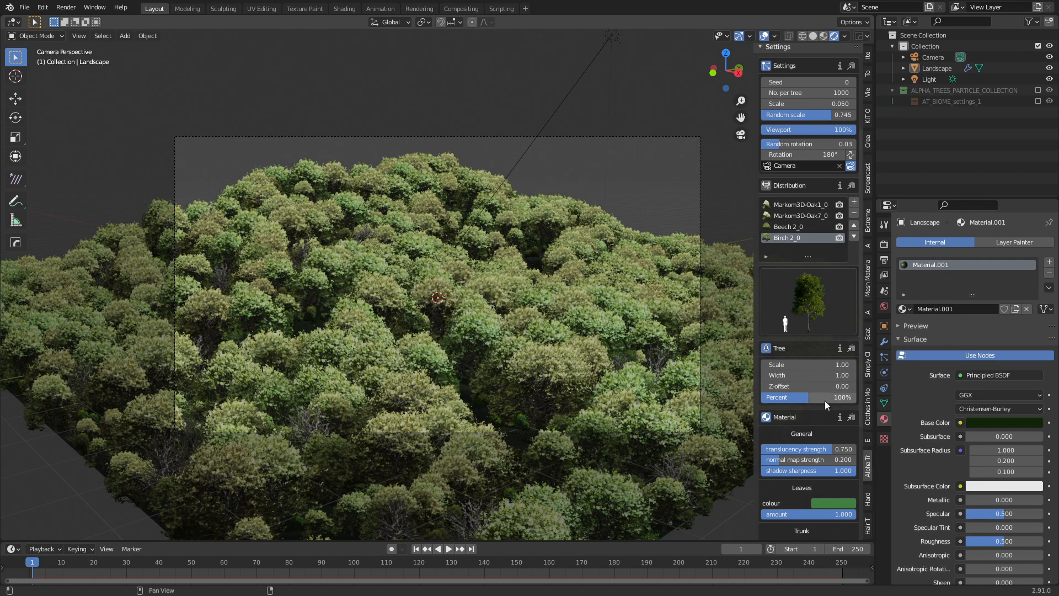
pyautogui.scroll(-5, 825, 400)
pyautogui.scroll(-2, 816, 296)
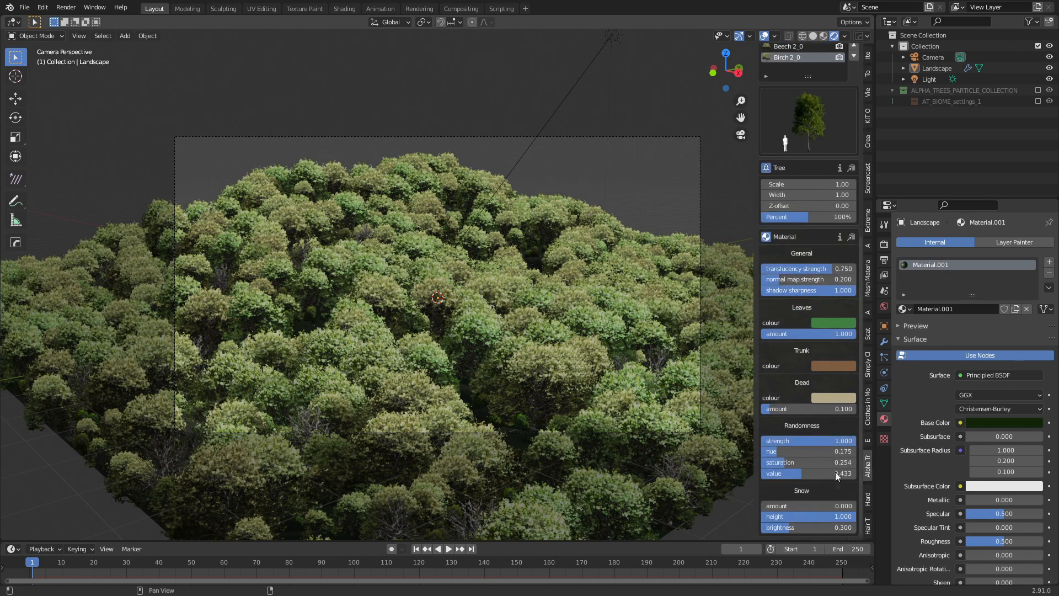
pyautogui.moveTo(805, 505); pyautogui.dragTo(849, 510)
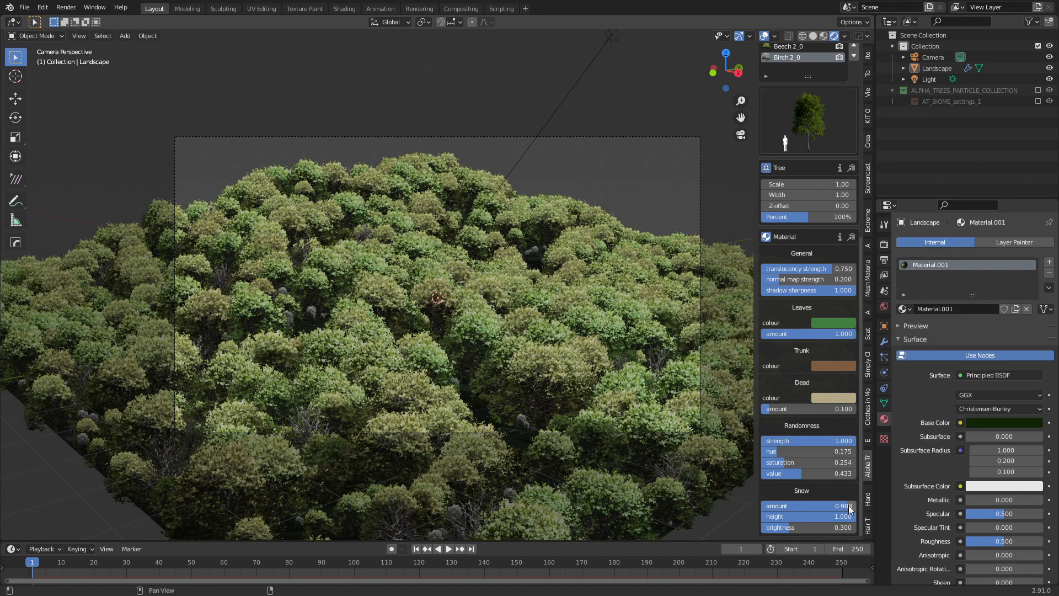
# Raise the snow on the Beech 2_0, Markom3D-Oak7_0 and next tree types toward 0.822.
pyautogui.scroll(2, 816, 331)
pyautogui.click(798, 91)
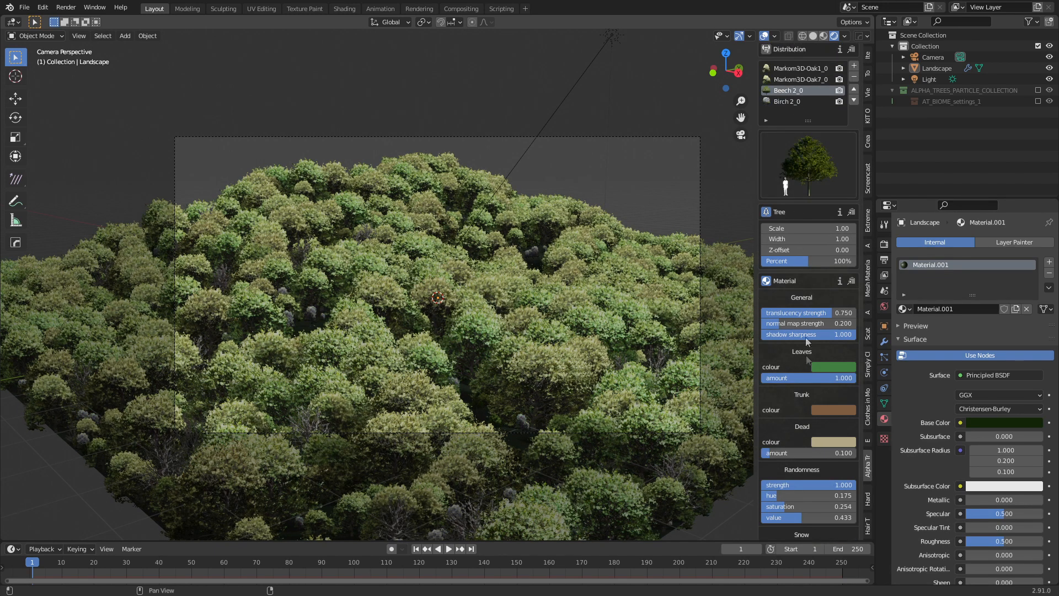
pyautogui.scroll(-2, 806, 356)
pyautogui.moveTo(795, 506); pyautogui.dragTo(832, 506)
pyautogui.scroll(5, 819, 461)
pyautogui.click(800, 146)
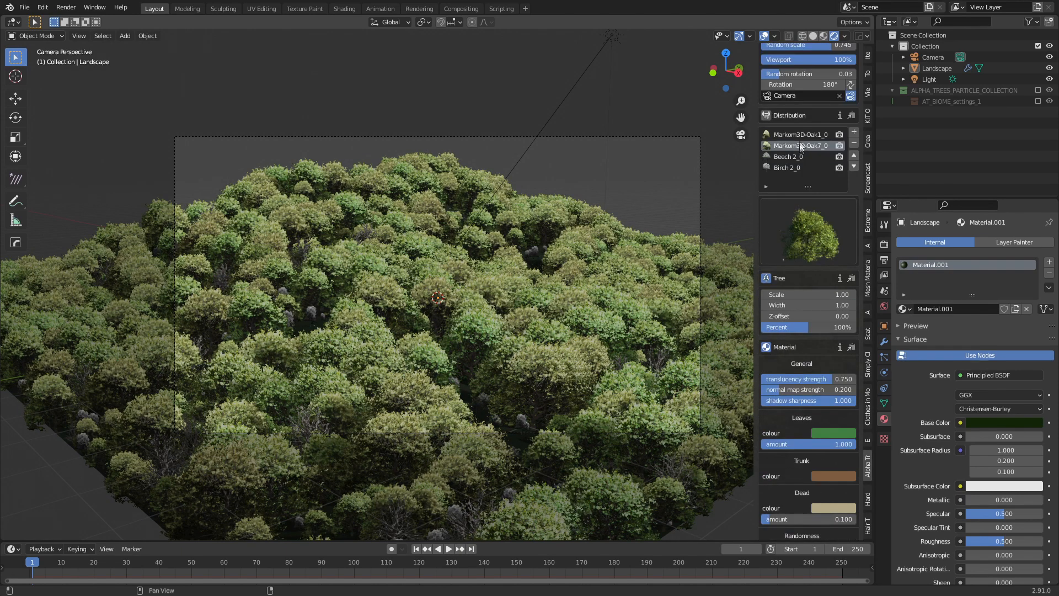
pyautogui.scroll(-4, 801, 146)
pyautogui.moveTo(795, 528); pyautogui.dragTo(845, 506)
pyautogui.scroll(6, 837, 441)
pyautogui.click(817, 179)
pyautogui.scroll(-7, 817, 182)
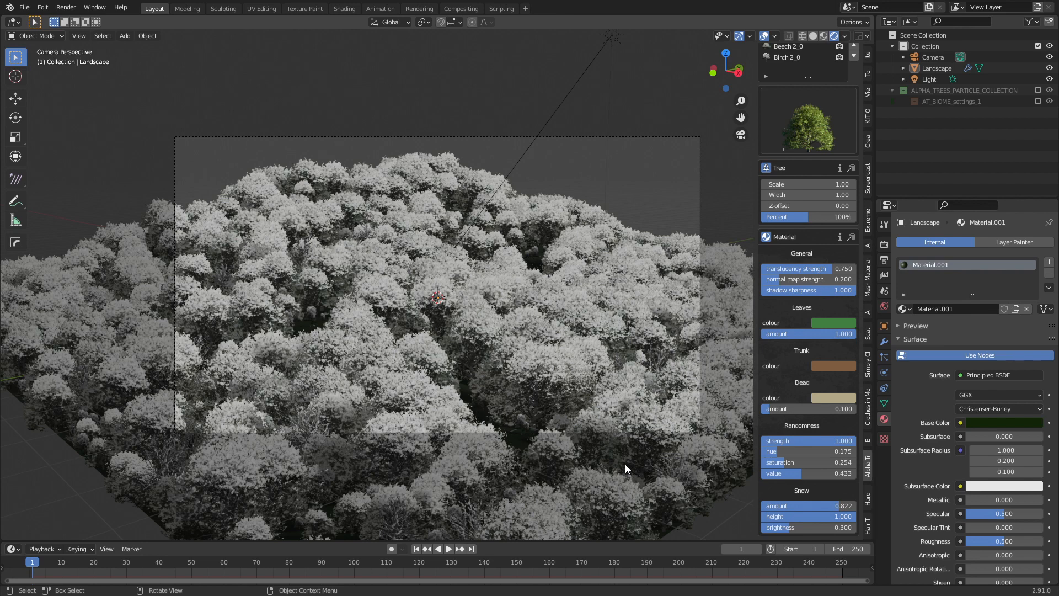
# Add a Plain Axes empty at the landscape centre.
pyautogui.moveTo(469, 357); pyautogui.dragTo(392, 310, button='middle')
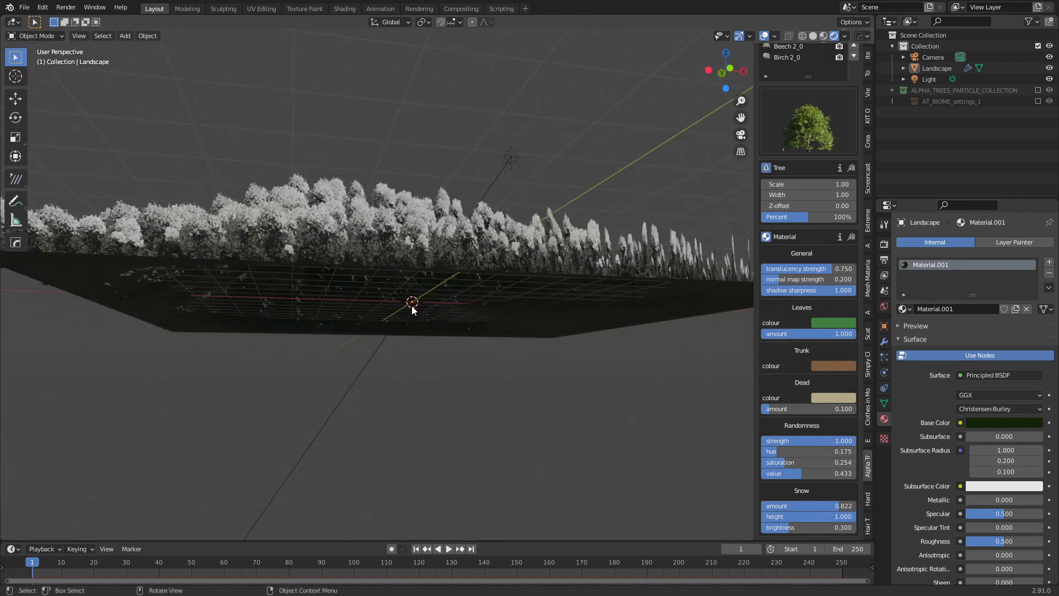
pyautogui.hotkey('shift', 'a')
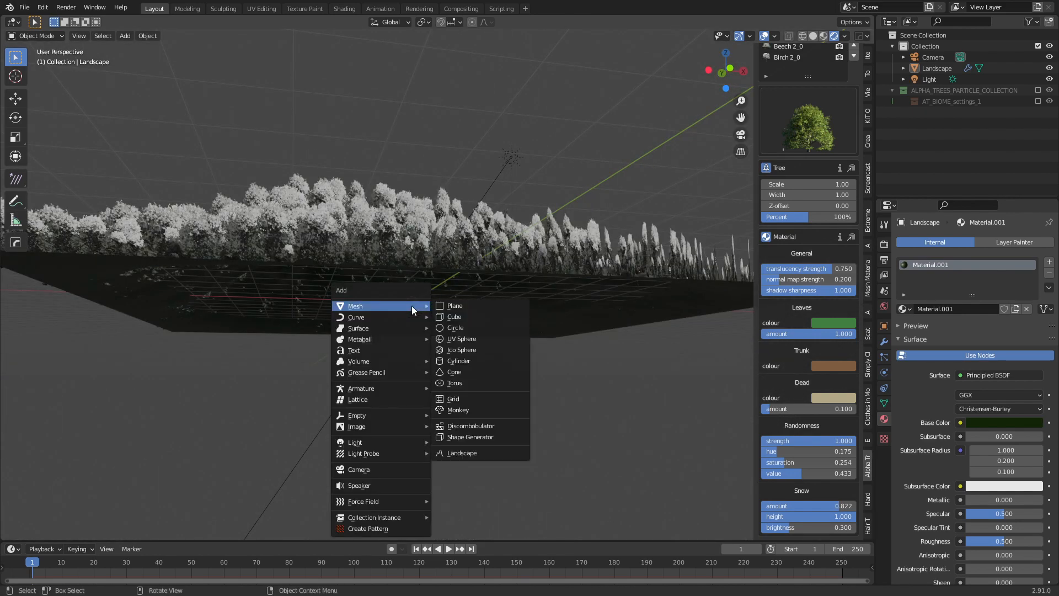
pyautogui.moveTo(390, 414)
pyautogui.click(498, 416)
# Parent the camera to the empty with Ctrl+P > Object.
pyautogui.moveTo(497, 389); pyautogui.dragTo(634, 309, button='middle')
pyautogui.click(752, 208)
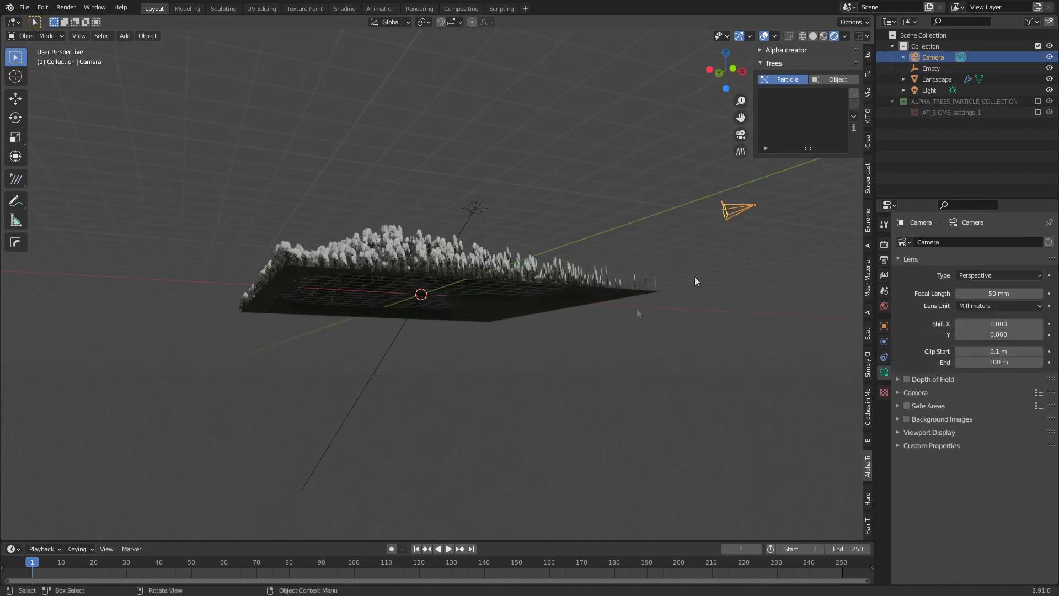
pyautogui.moveTo(695, 282); pyautogui.dragTo(416, 336, button='middle')
pyautogui.keyDown('shift'); pyautogui.click(409, 327); pyautogui.keyUp('shift')
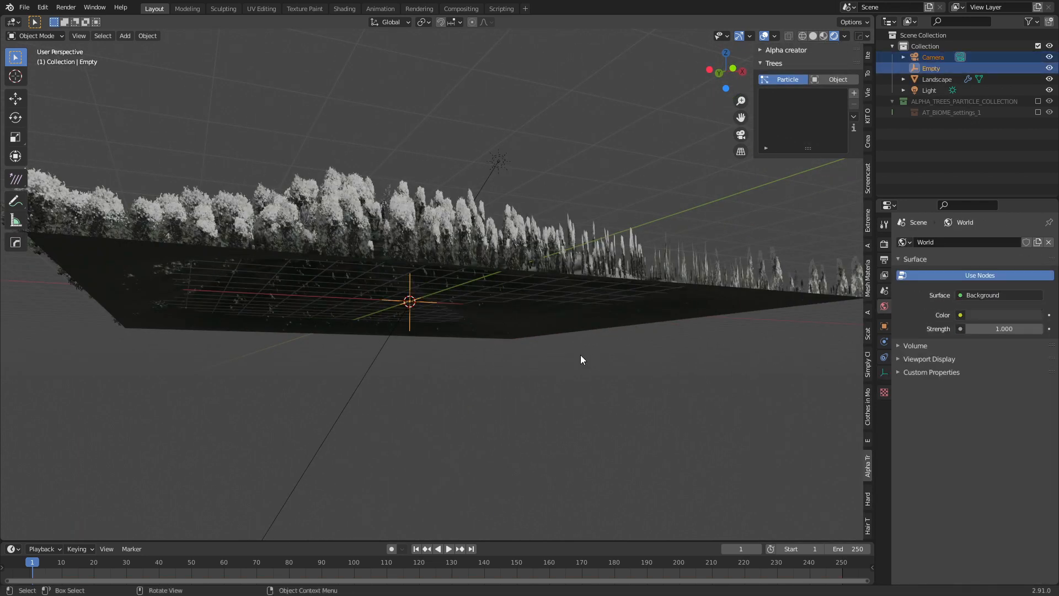
pyautogui.hotkey('ctrl', 'p')
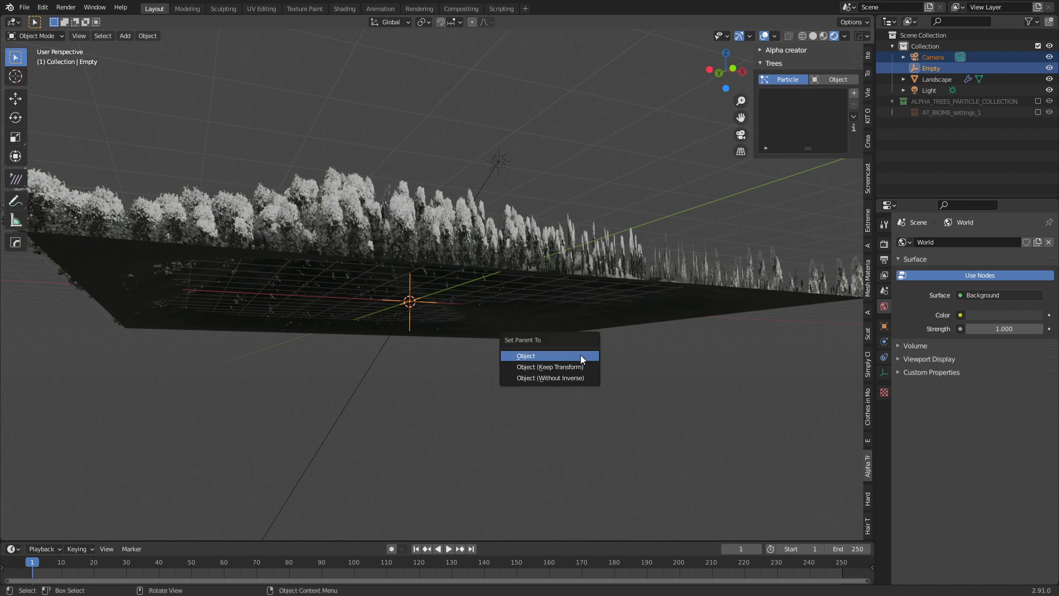
pyautogui.click(581, 356)
# Select the empty and test-rotate it around the Z axis to orbit the camera.
pyautogui.moveTo(514, 345); pyautogui.dragTo(461, 365, button='middle')
pyautogui.scroll(-3, 460, 365)
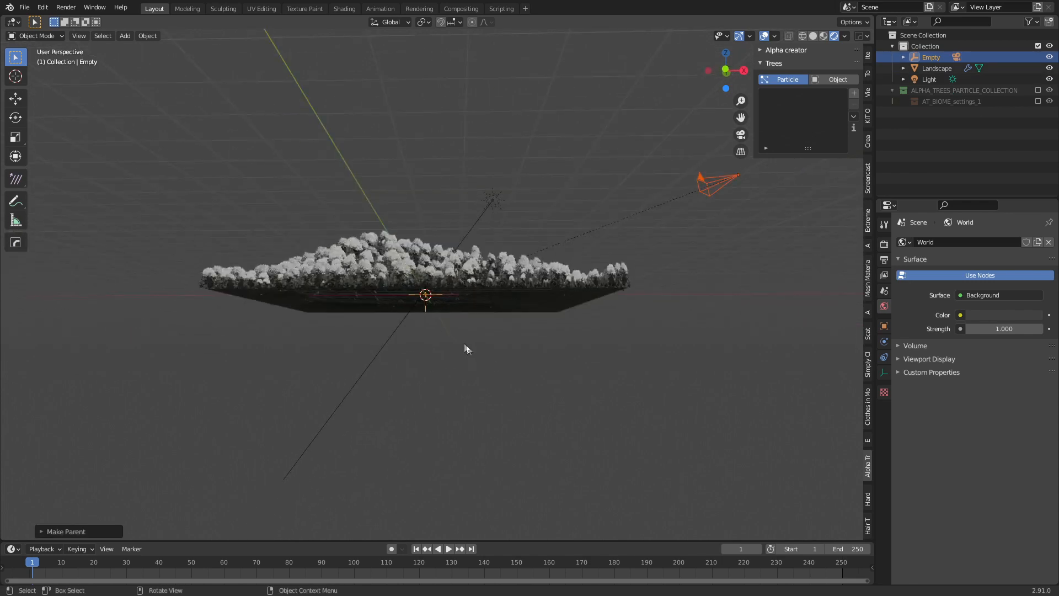
pyautogui.click(425, 310)
pyautogui.click(425, 309)
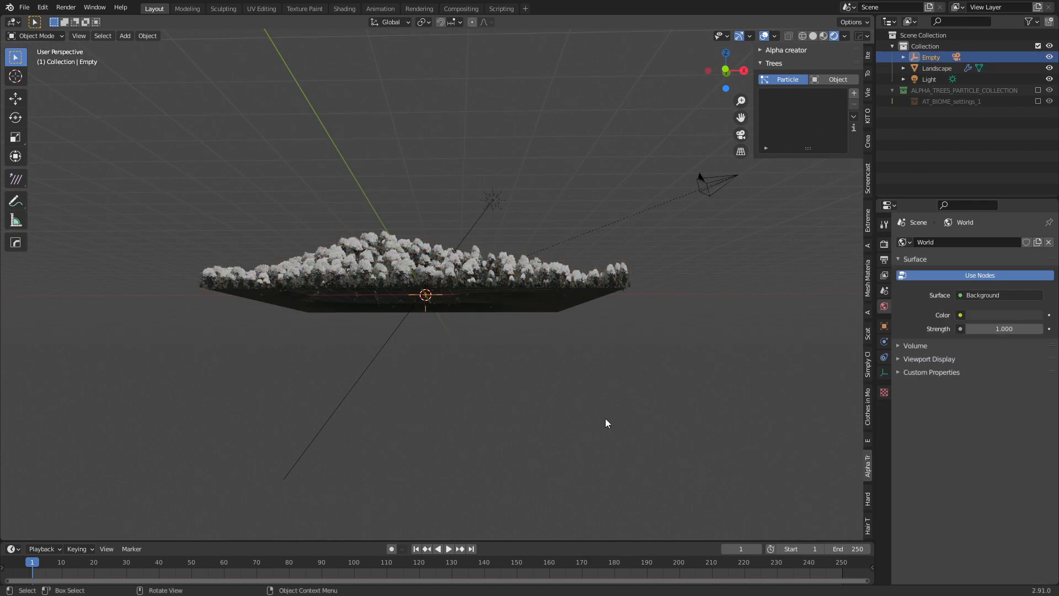
pyautogui.press('r')
pyautogui.press('z')
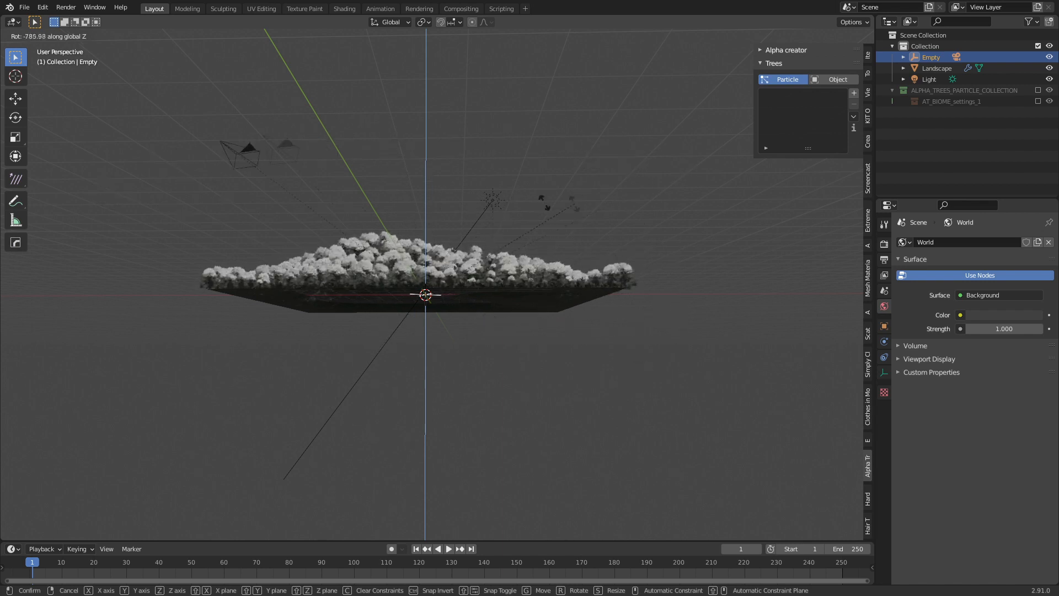
pyautogui.click(283, 231)
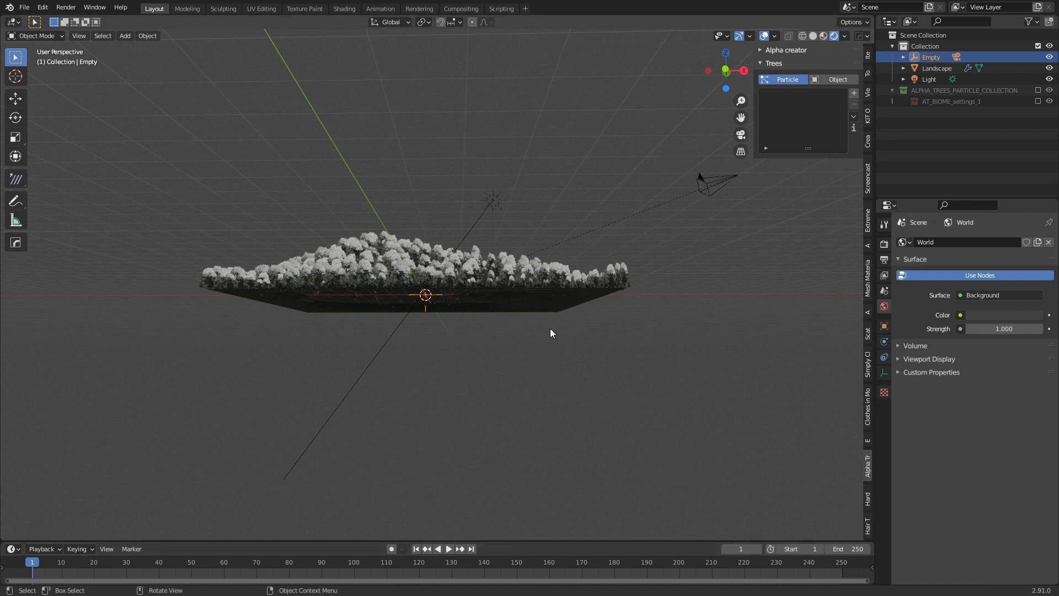
# Keyframe the empty's rotation at frame 1 and set the scene end frame to 499.
pyautogui.press('i')
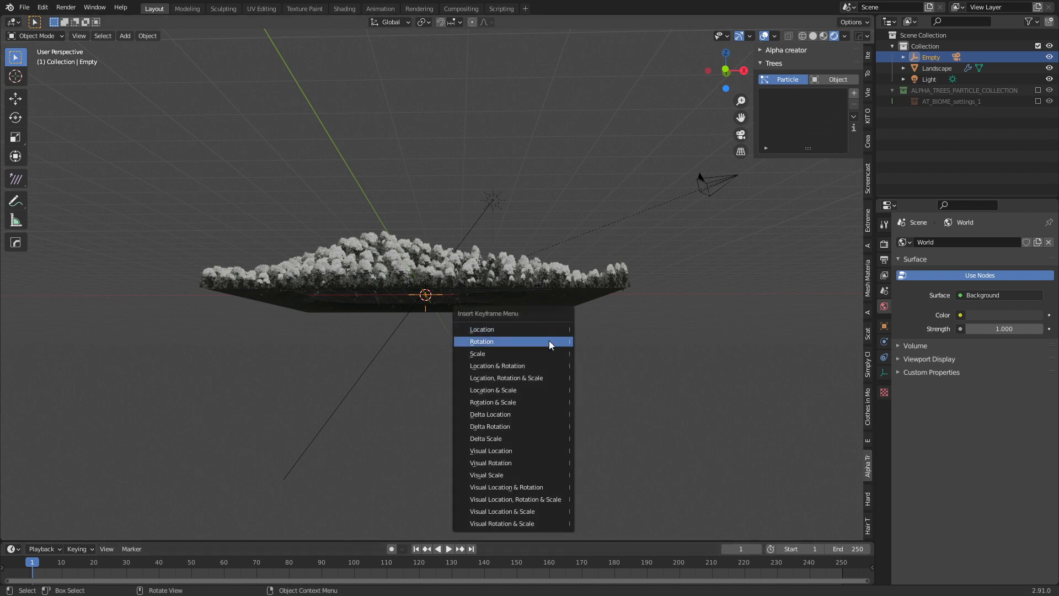
pyautogui.click(549, 341)
pyautogui.moveTo(220, 580); pyautogui.dragTo(639, 581)
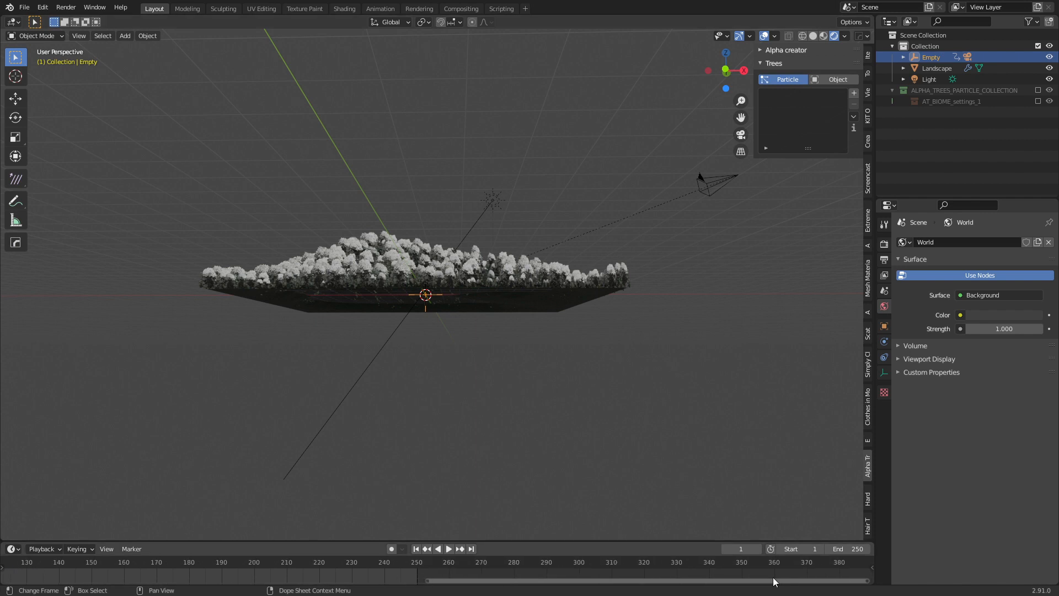
pyautogui.click(855, 550)
pyautogui.write('500')
pyautogui.press('Return')
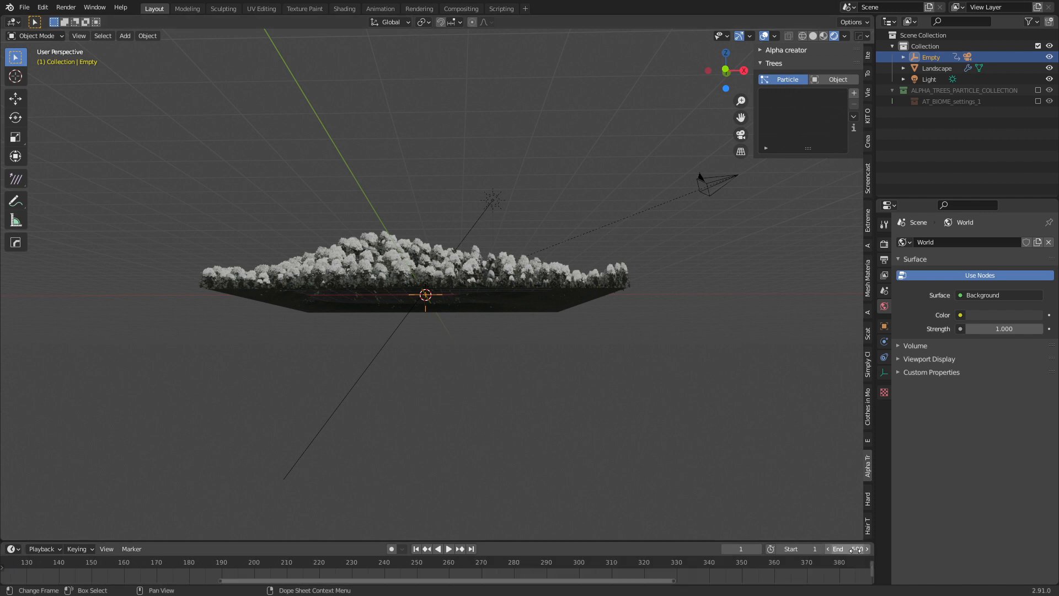
pyautogui.scroll(-4, 832, 570)
pyautogui.moveTo(831, 568); pyautogui.dragTo(475, 562, button='middle')
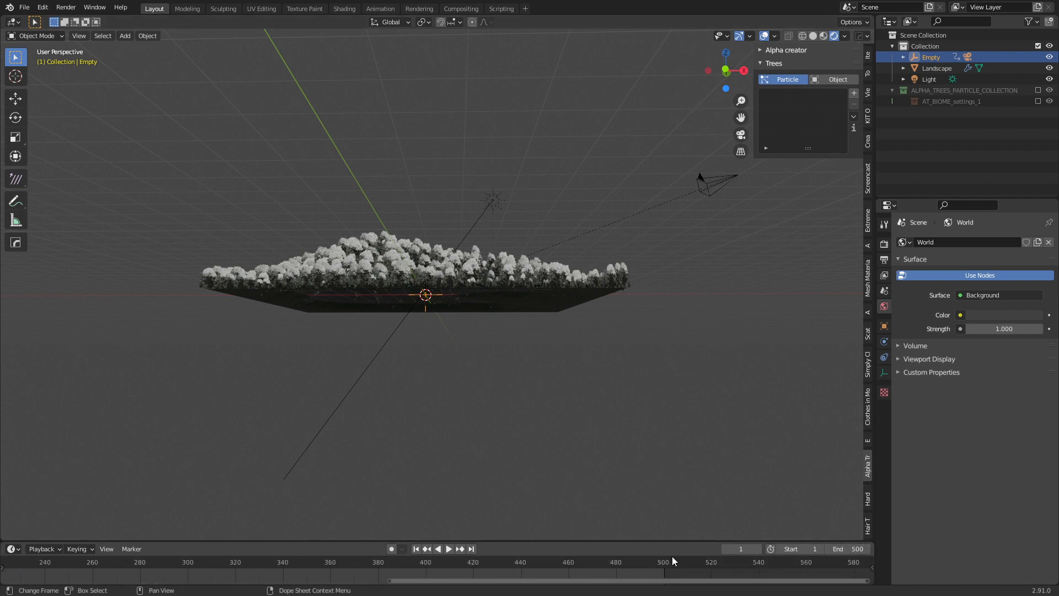
pyautogui.click(849, 550)
pyautogui.press('BackSpace')
pyautogui.write('499')
pyautogui.press('Return')
# At frame 500, rotate the empty 360° around Z and keyframe its rotation.
pyautogui.click(664, 561)
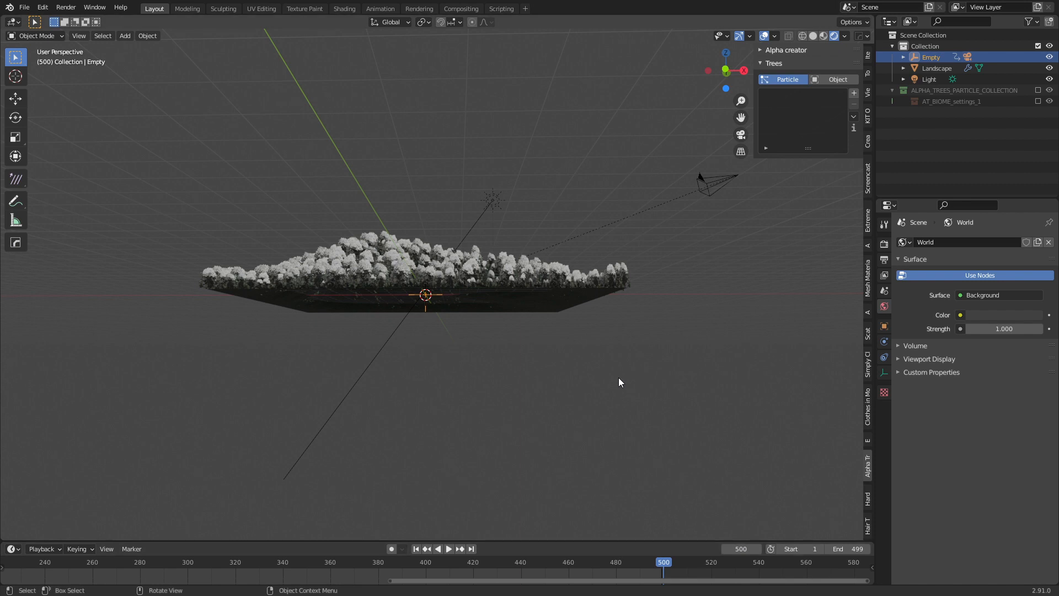
pyautogui.press('r')
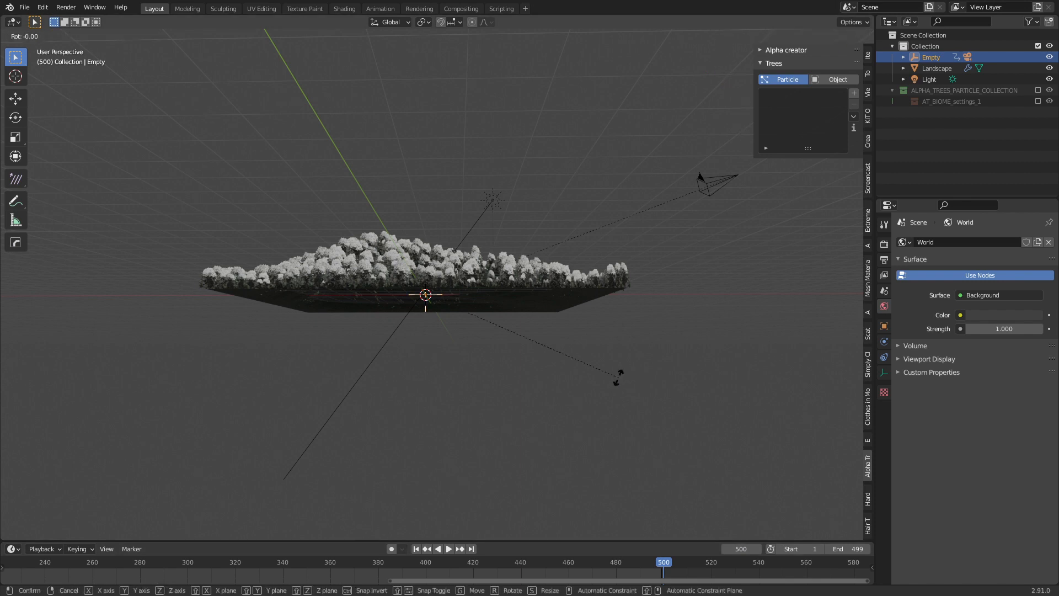
pyautogui.press('z')
pyautogui.write('360')
pyautogui.press('Return')
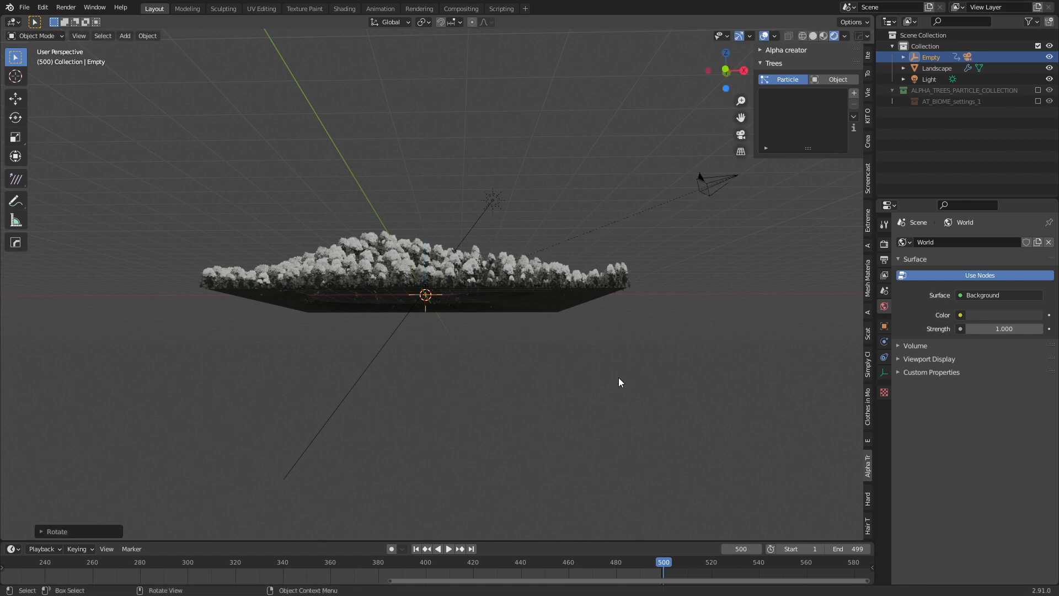
pyautogui.press('i')
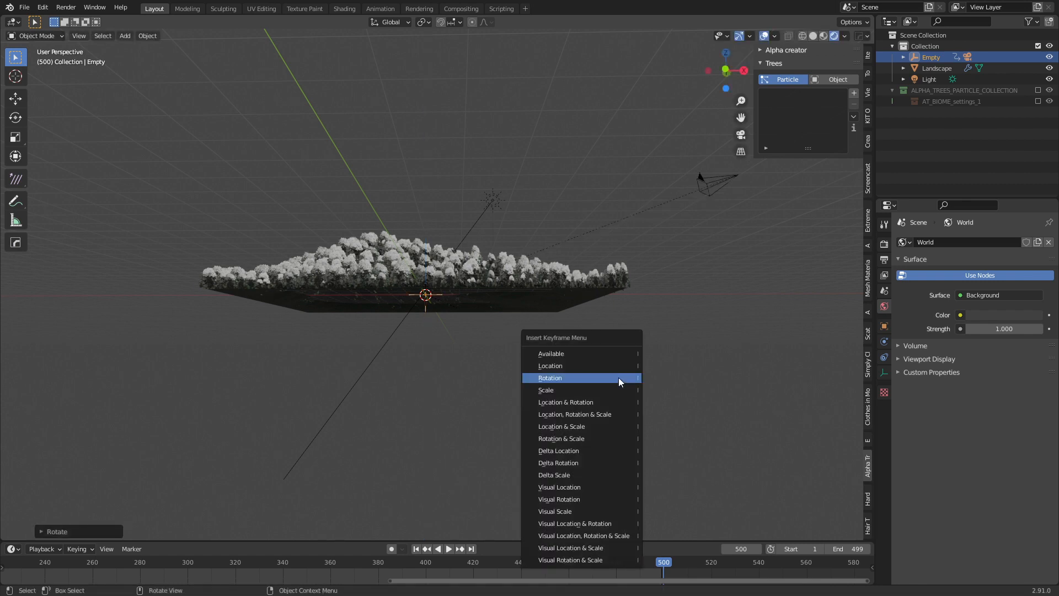
pyautogui.click(618, 377)
pyautogui.moveTo(664, 563); pyautogui.dragTo(359, 561)
pyautogui.moveTo(287, 561); pyautogui.dragTo(468, 563)
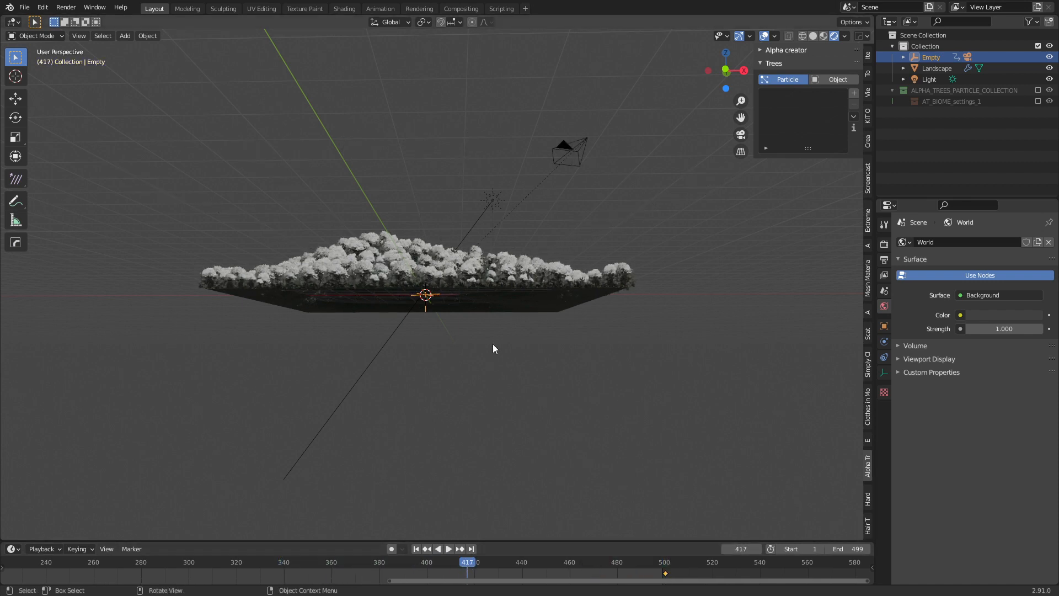
# Look through the camera and play the orbit from the start, stopping at frame 39.
pyautogui.press('KP_0')
pyautogui.scroll(-5, 459, 447)
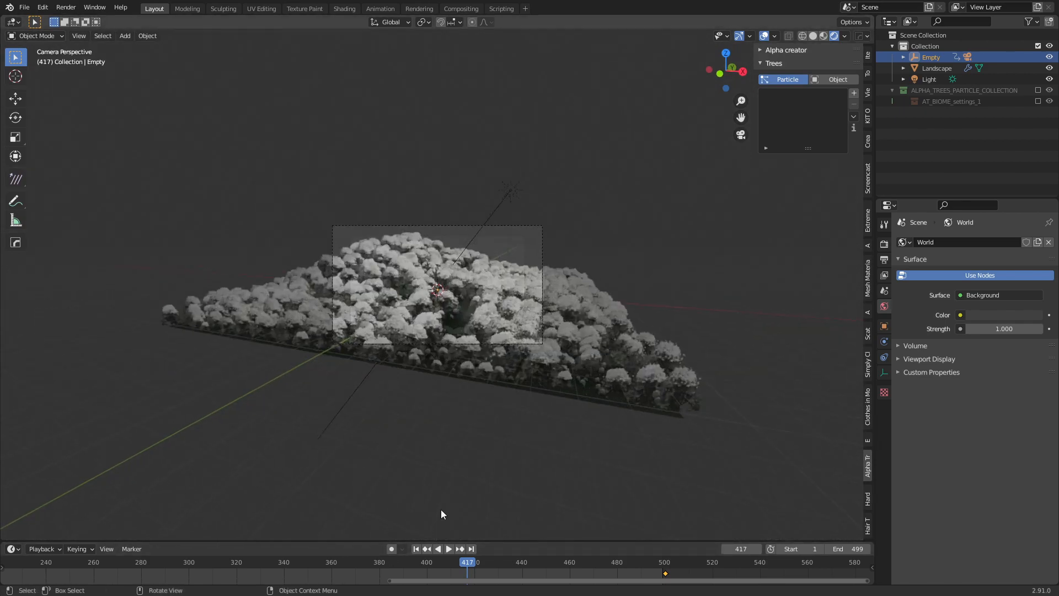
pyautogui.scroll(5, 441, 515)
pyautogui.click(417, 548)
pyautogui.press('space')
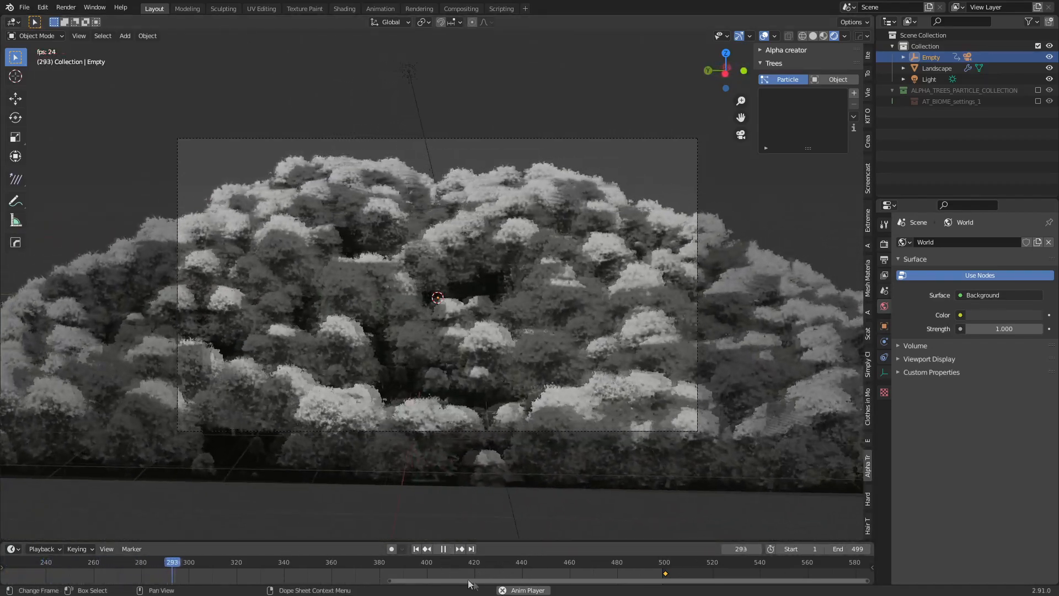
pyautogui.click(497, 562)
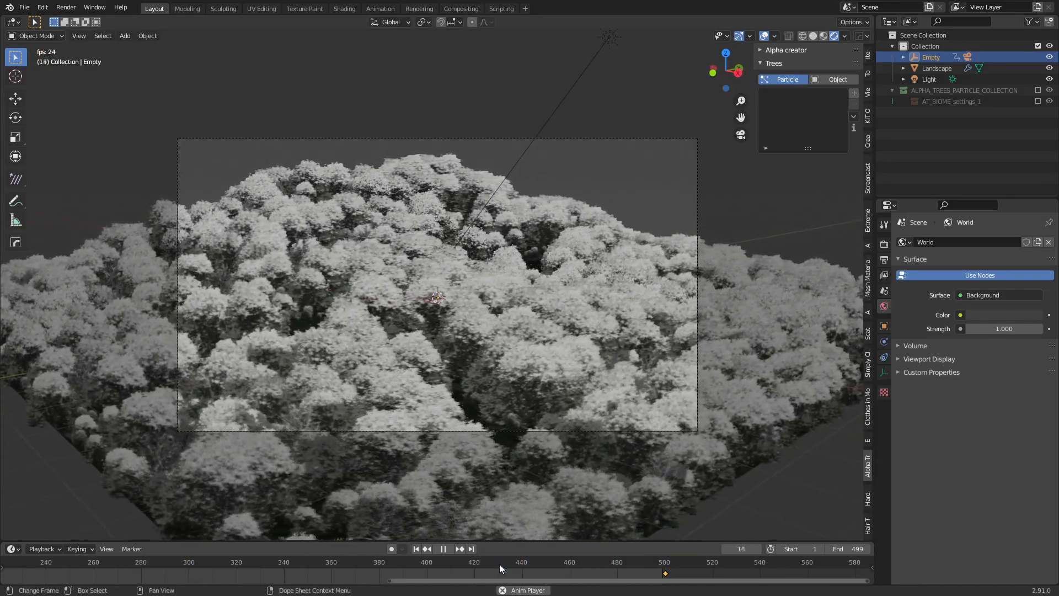
pyautogui.press('space')
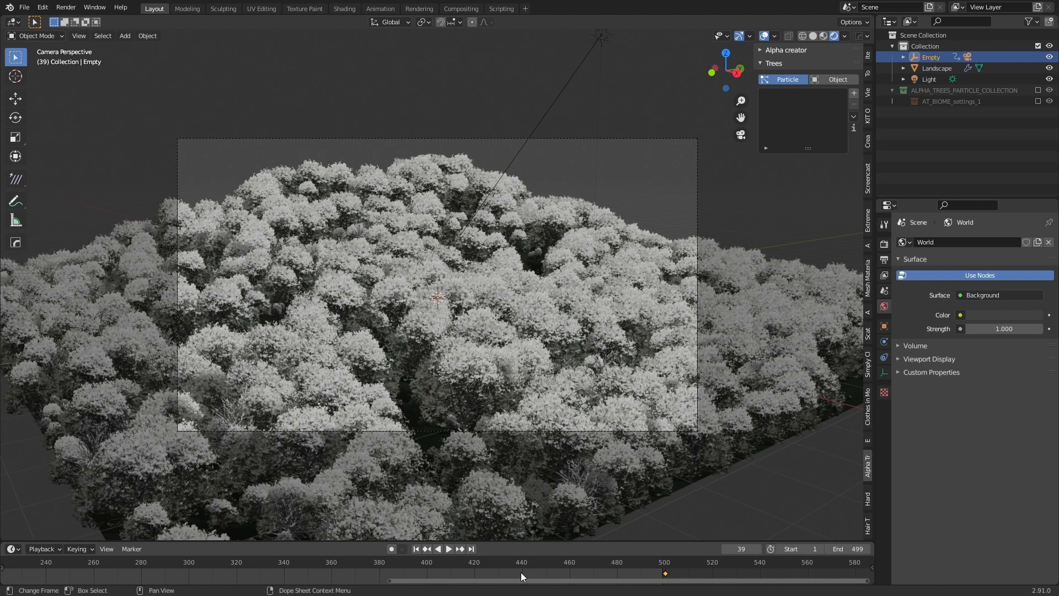
# Set the orbit keyframes to Linear interpolation and replay the animation, resting at frame 80.
pyautogui.press('t')
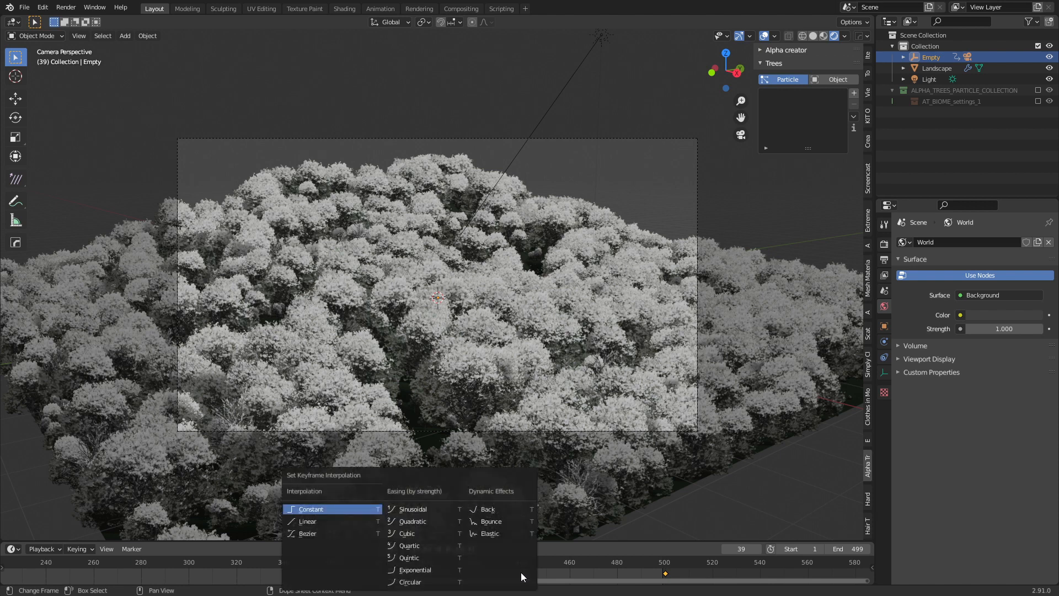
pyautogui.click(356, 520)
pyautogui.click(455, 562)
pyautogui.click(448, 548)
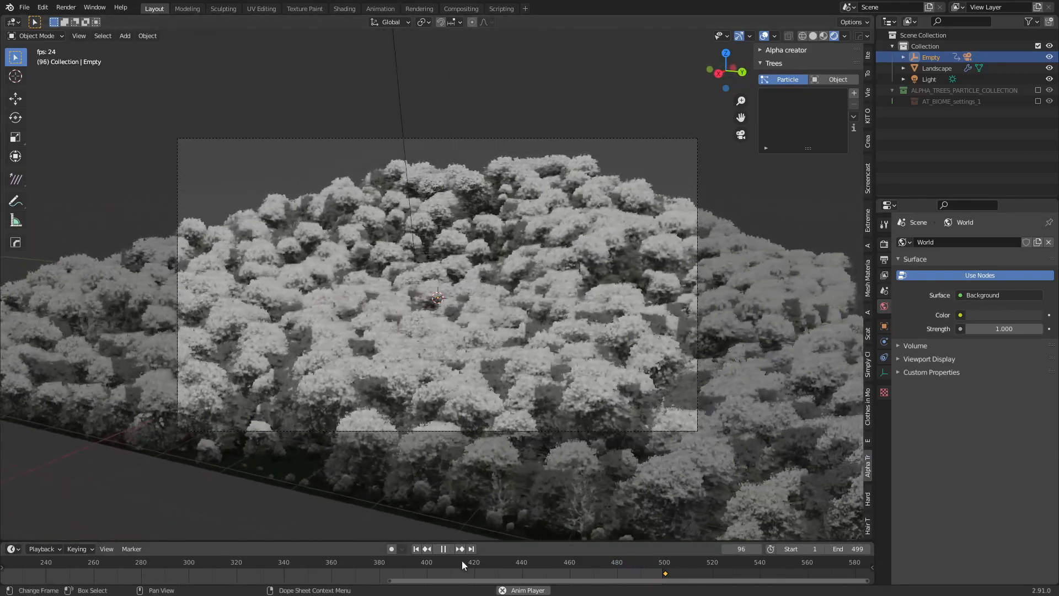
pyautogui.scroll(-8, 442, 561)
pyautogui.press('space')
pyautogui.moveTo(364, 559)
pyautogui.mouseDown(button='middle')
pyautogui.moveTo(537, 563)
pyautogui.moveTo(375, 560)
pyautogui.mouseUp(button='middle')
pyautogui.moveTo(160, 563); pyautogui.dragTo(217, 562)
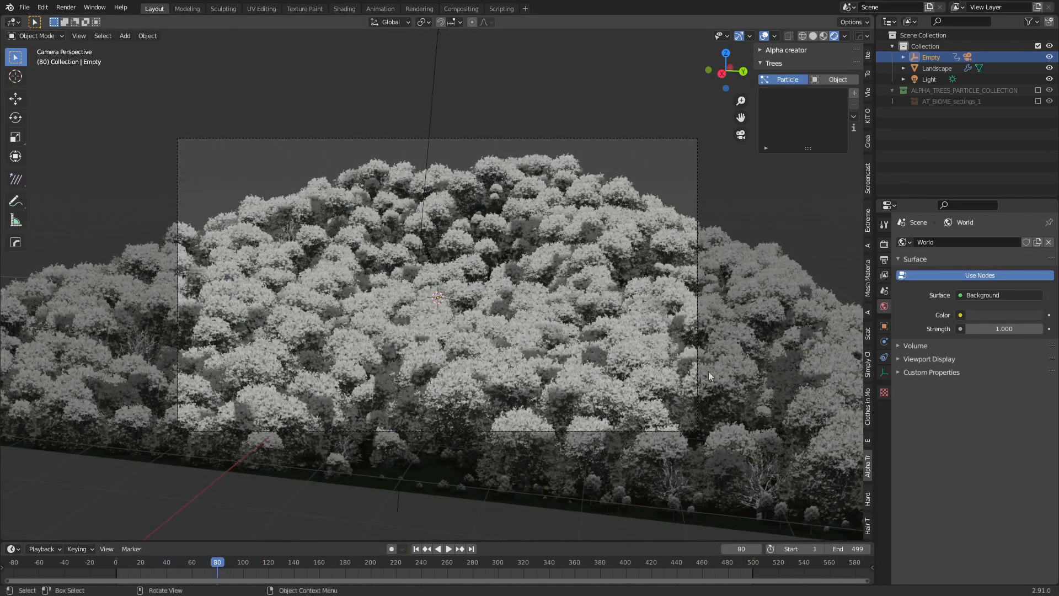
# Drag the Snow amount down to 0.000 for the tree types so foliage shows green.
pyautogui.click(570, 371)
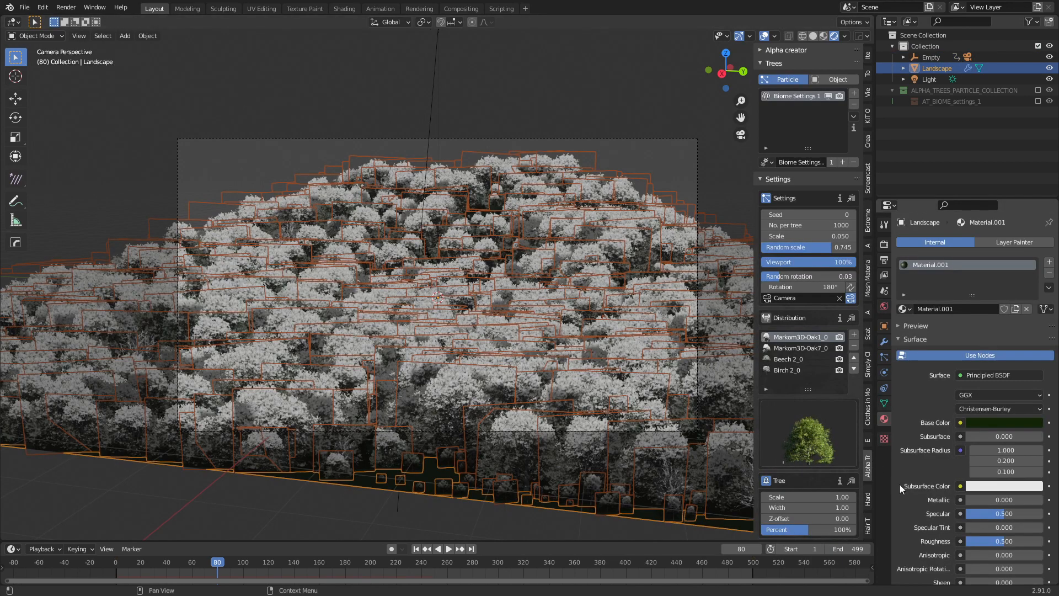
pyautogui.scroll(-10, 808, 450)
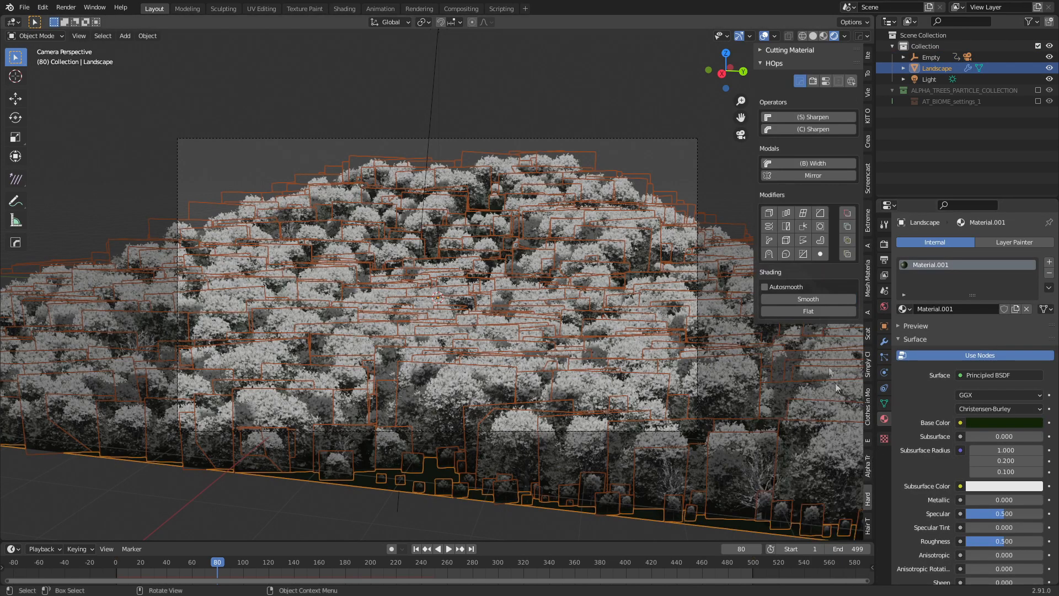
pyautogui.moveTo(818, 508); pyautogui.dragTo(767, 507)
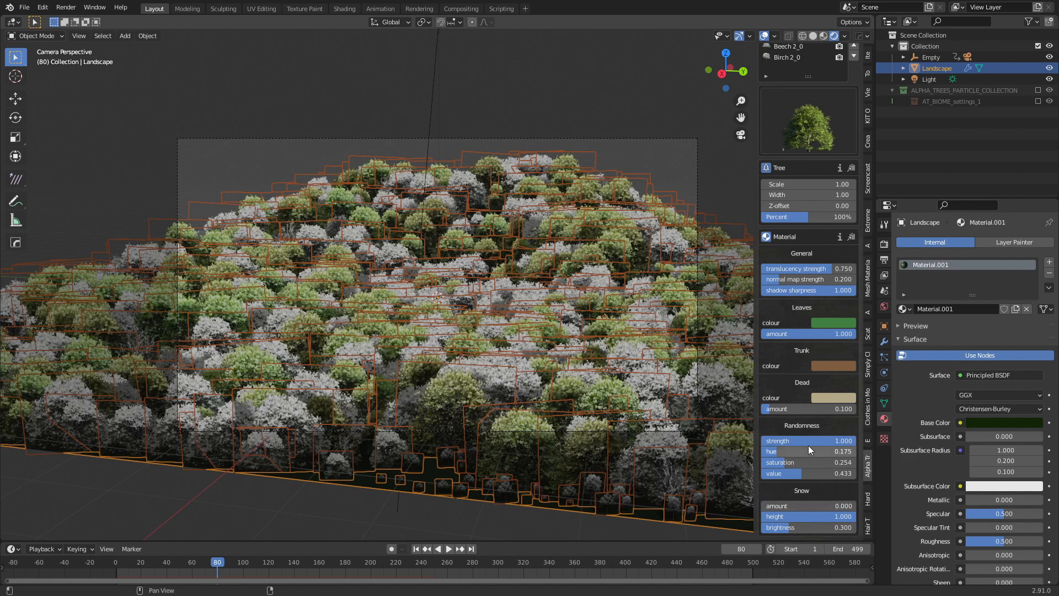
pyautogui.scroll(4, 808, 445)
pyautogui.scroll(-4, 818, 512)
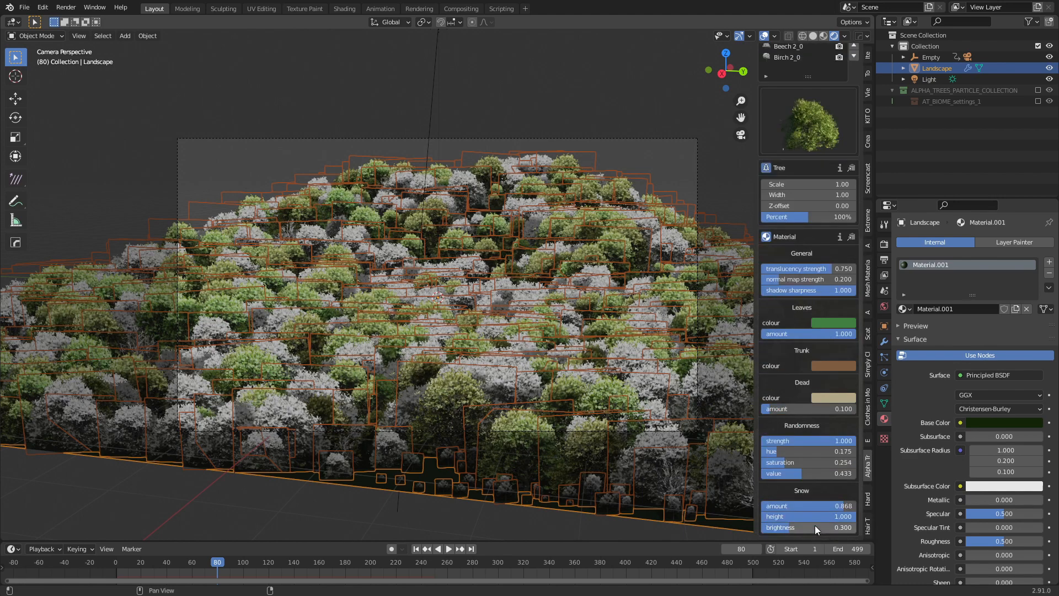
pyautogui.moveTo(819, 505); pyautogui.dragTo(772, 510)
pyautogui.scroll(2, 803, 220)
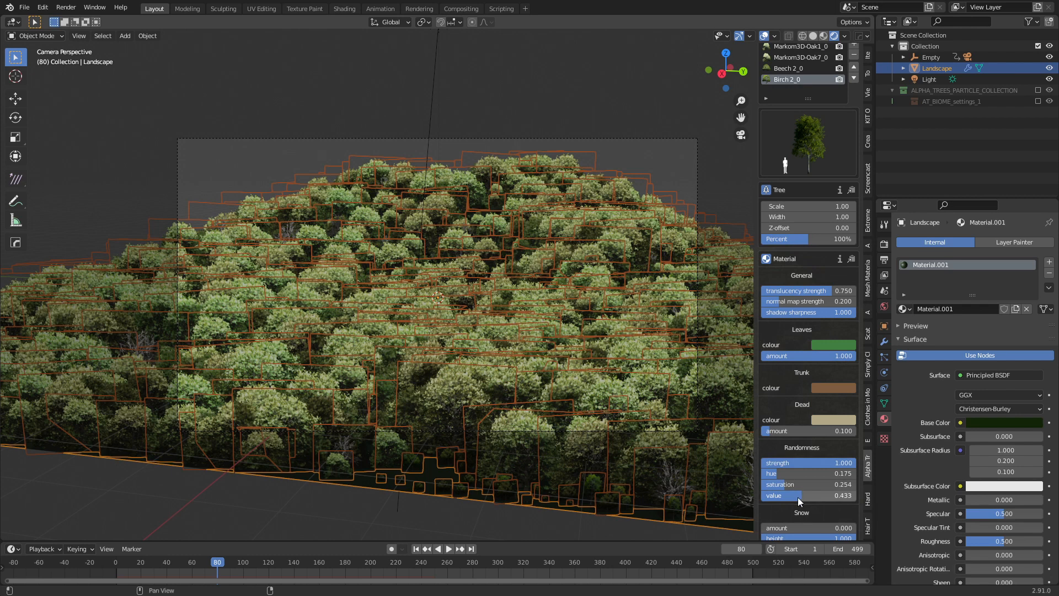
# Insert keyframes on the Snow, Dead and Leaves amounts at frame 80, then scrub to frame 201.
pyautogui.rightClick(813, 528)
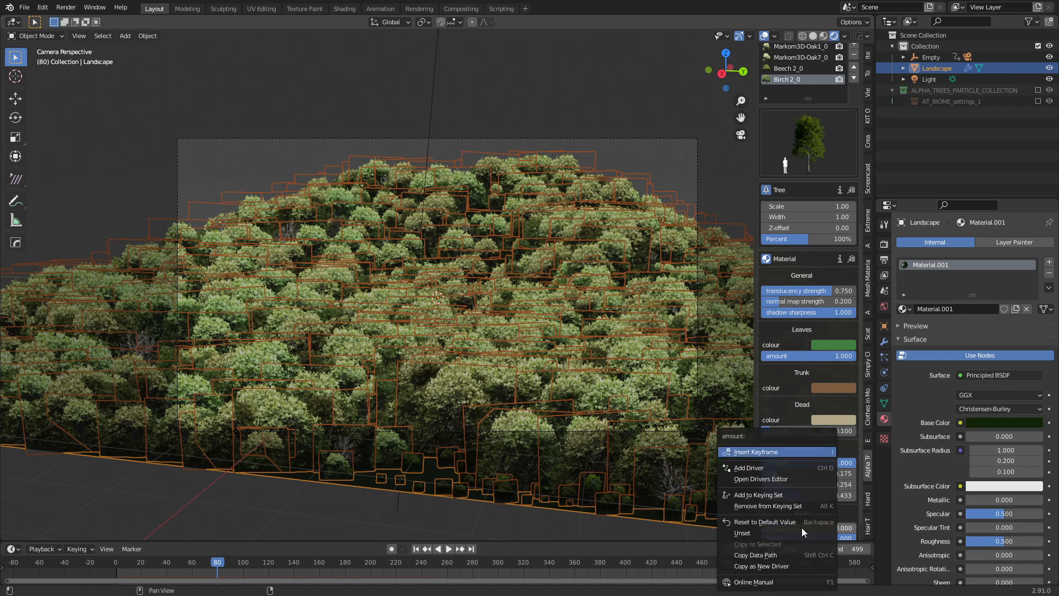
pyautogui.click(783, 436)
pyautogui.rightClick(812, 430)
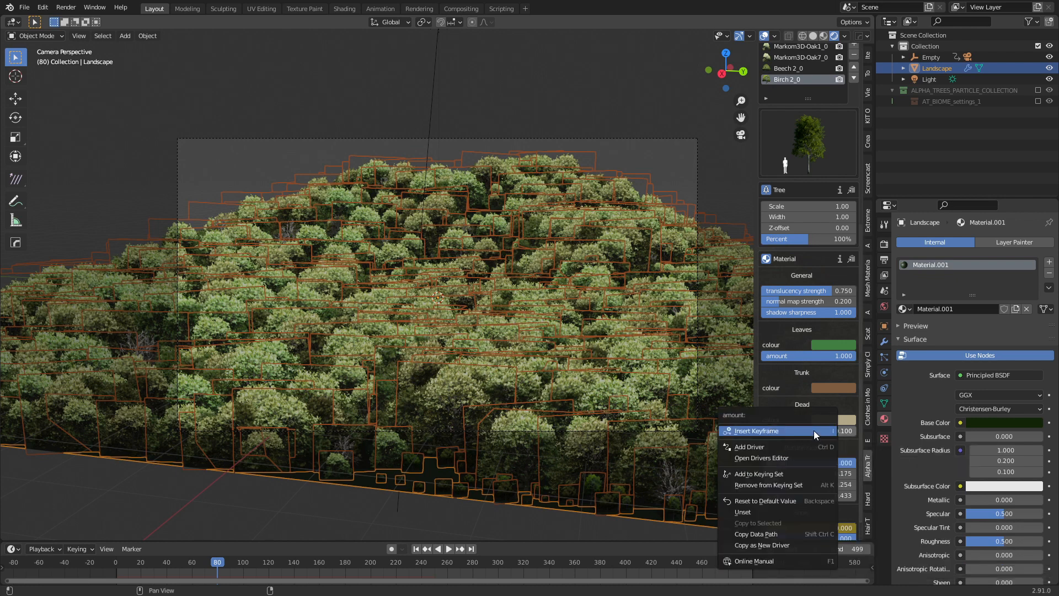
pyautogui.click(813, 431)
pyautogui.rightClick(802, 357)
pyautogui.click(809, 356)
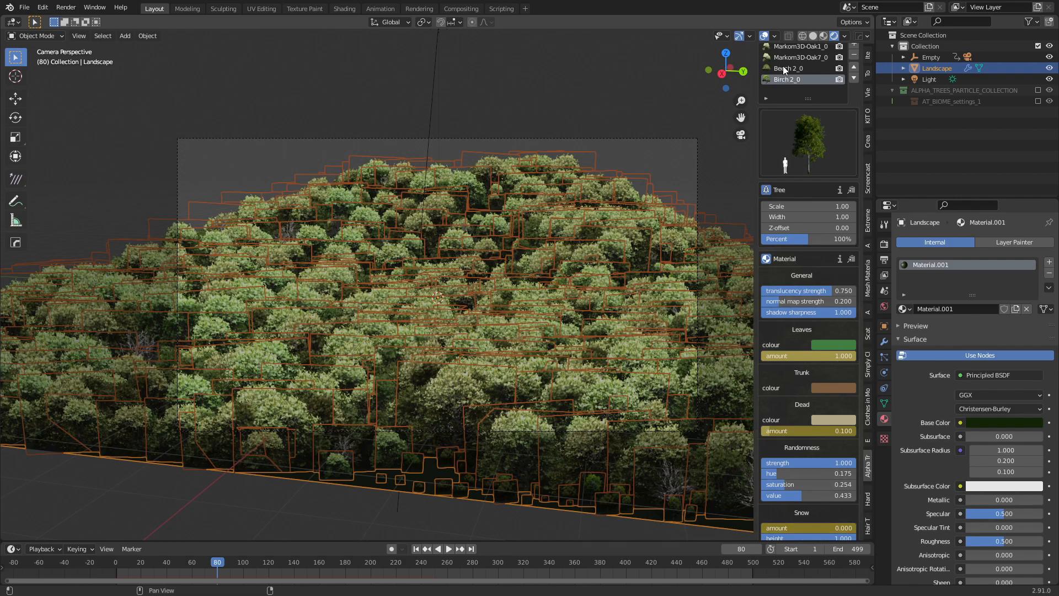
pyautogui.moveTo(217, 563); pyautogui.dragTo(373, 562)
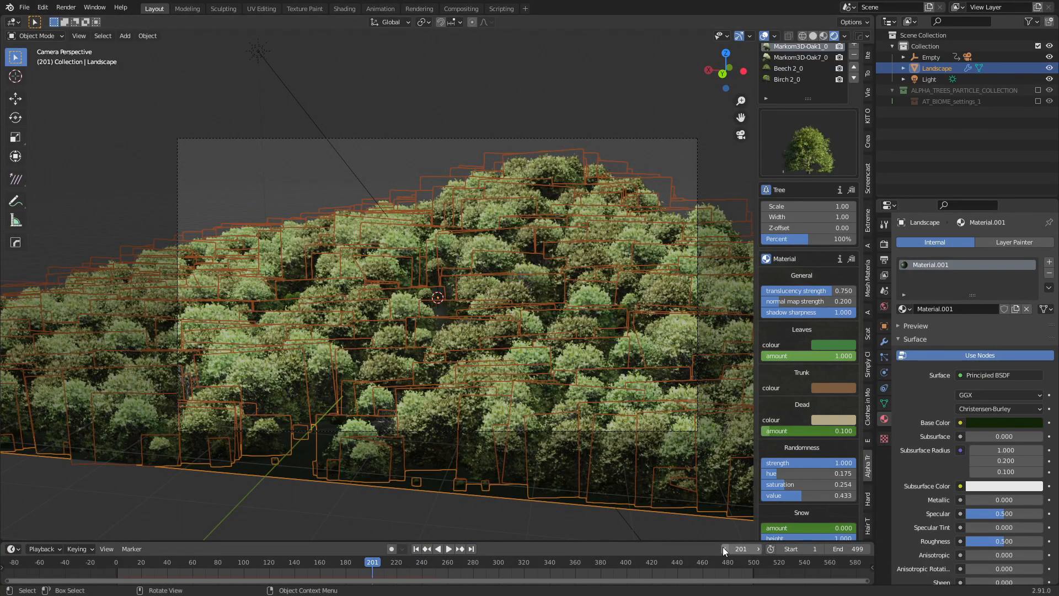
# Scrub the timeline forward to frame 241, then back to frame 181.
pyautogui.moveTo(368, 562); pyautogui.dragTo(423, 562)
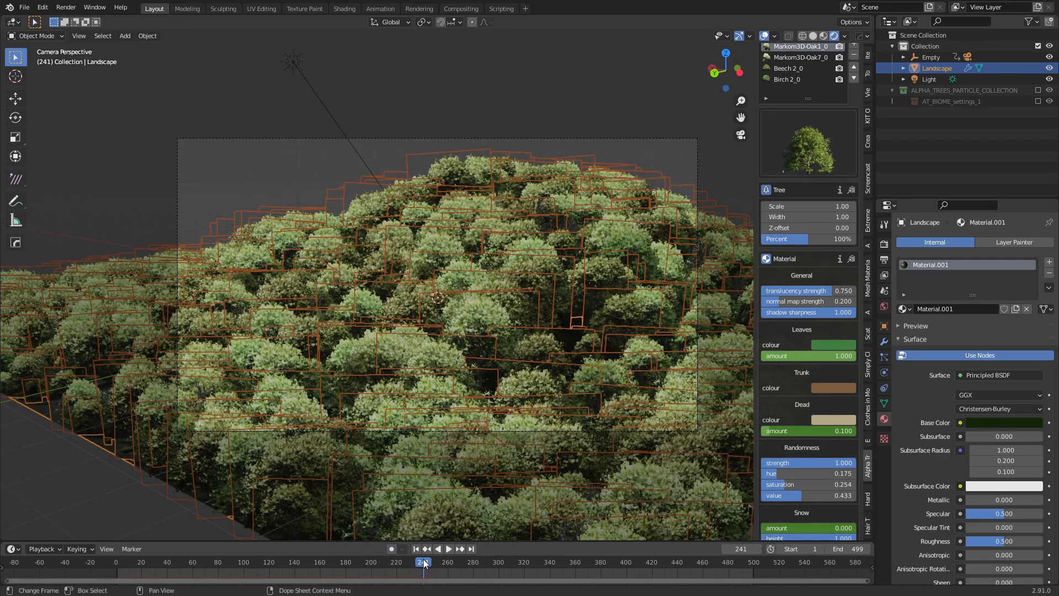
pyautogui.moveTo(423, 561); pyautogui.dragTo(346, 564)
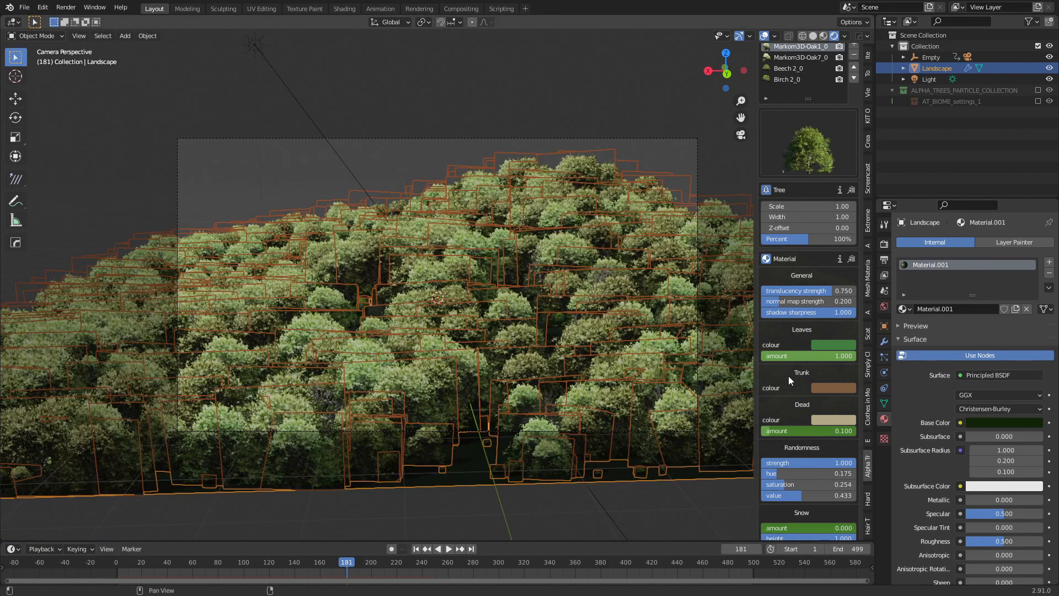
# Shift the leaf colour to olive yellow and keyframe the Leaves amount at frame 181.
pyautogui.click(825, 346)
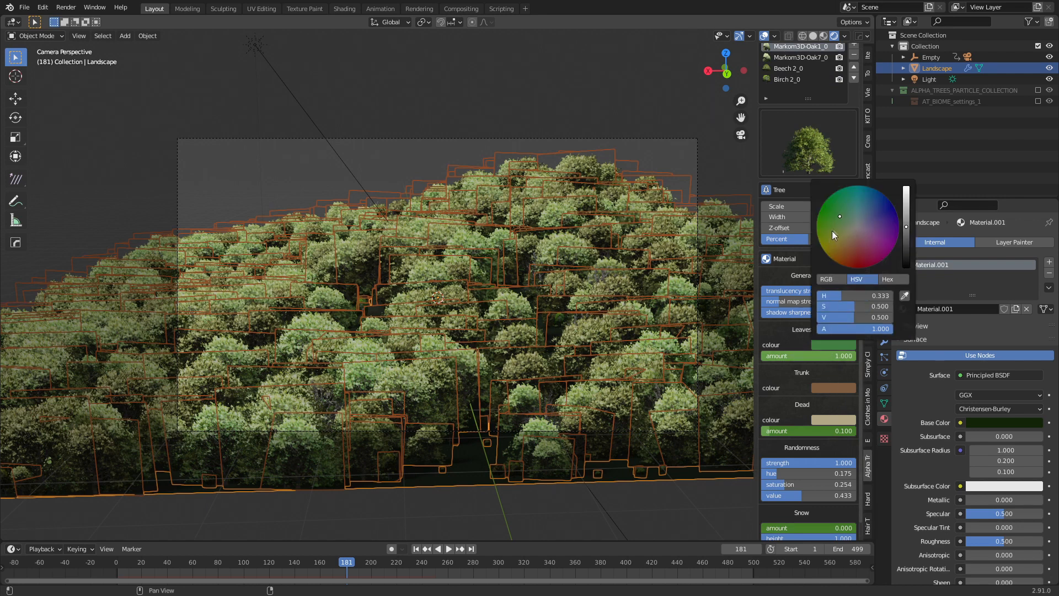
pyautogui.moveTo(838, 220); pyautogui.dragTo(827, 239)
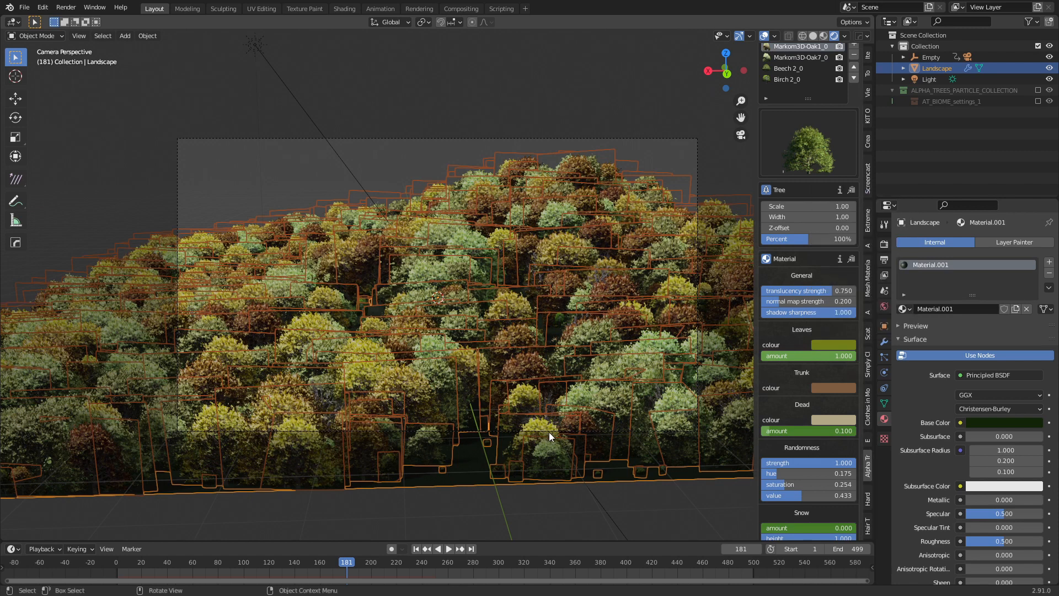
pyautogui.rightClick(791, 355)
pyautogui.click(791, 359)
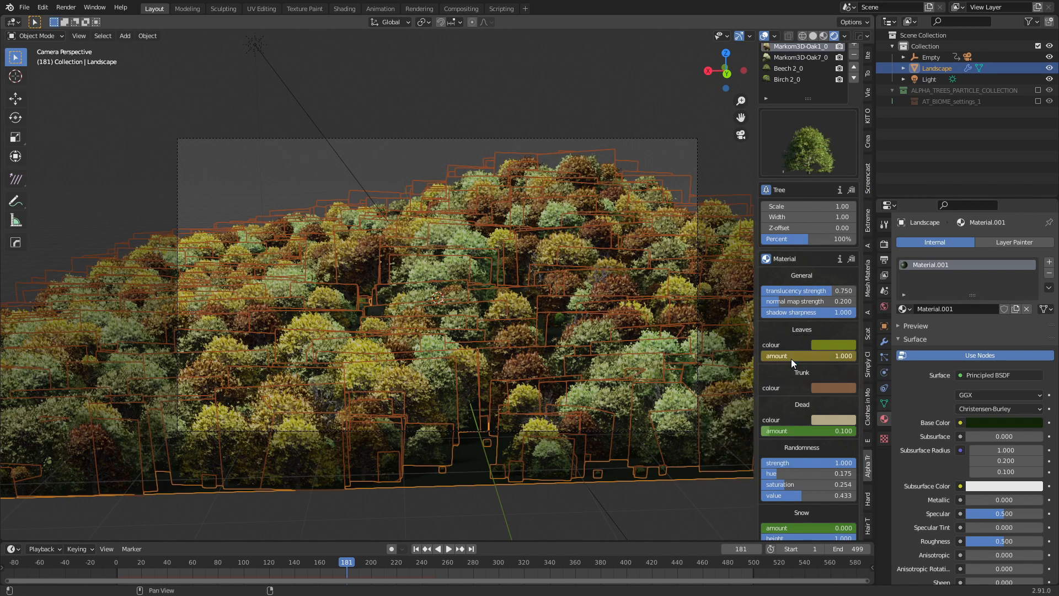
# Switch the picker to hex and set the Oak7 leaf colour to olive 727F1B.
pyautogui.click(822, 344)
pyautogui.click(888, 280)
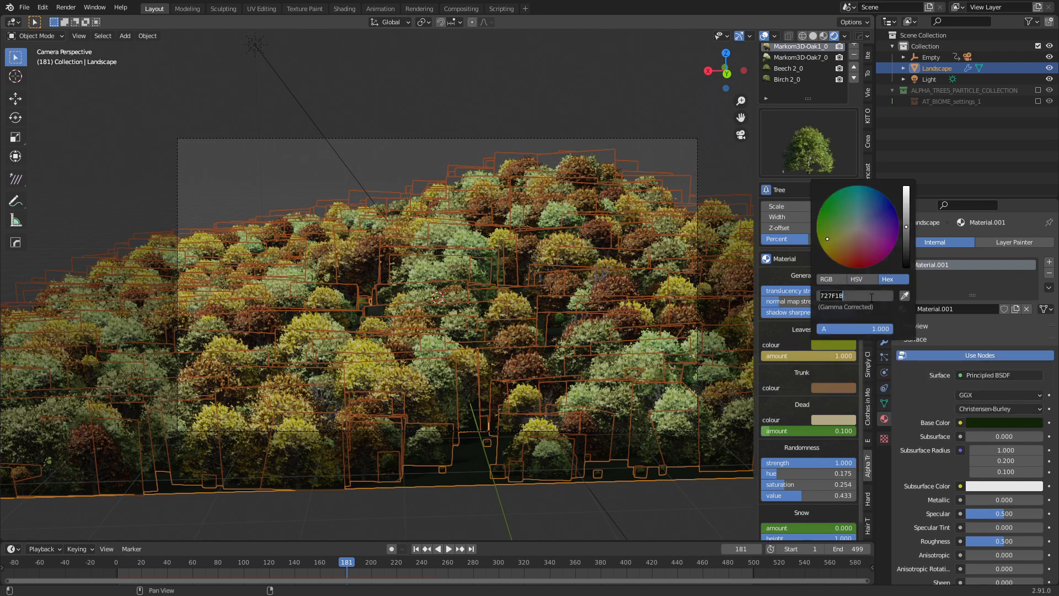
pyautogui.click(797, 58)
pyautogui.click(827, 344)
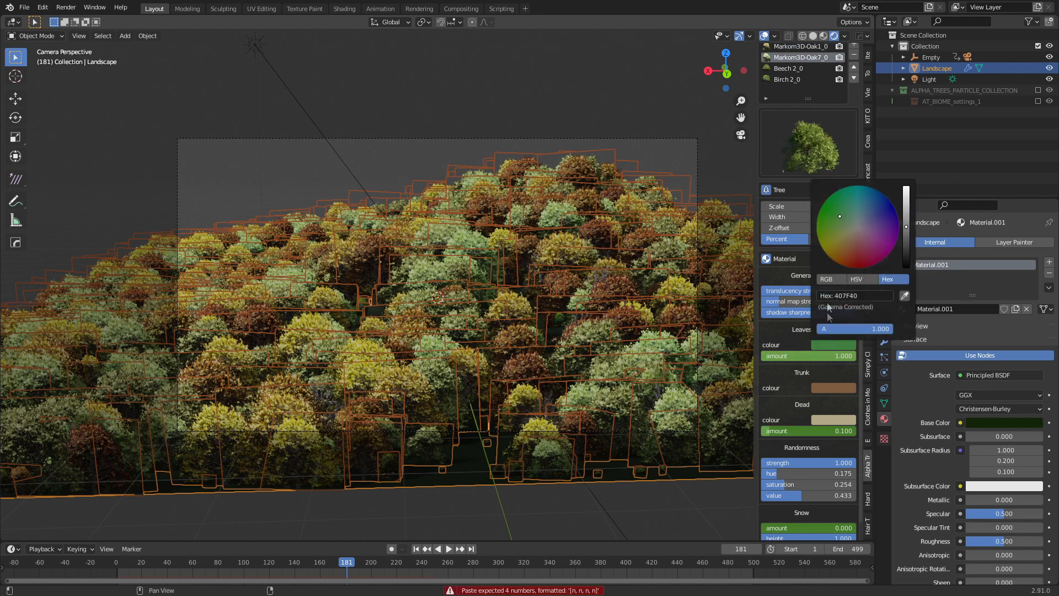
pyautogui.click(860, 294)
pyautogui.write('727F1B')
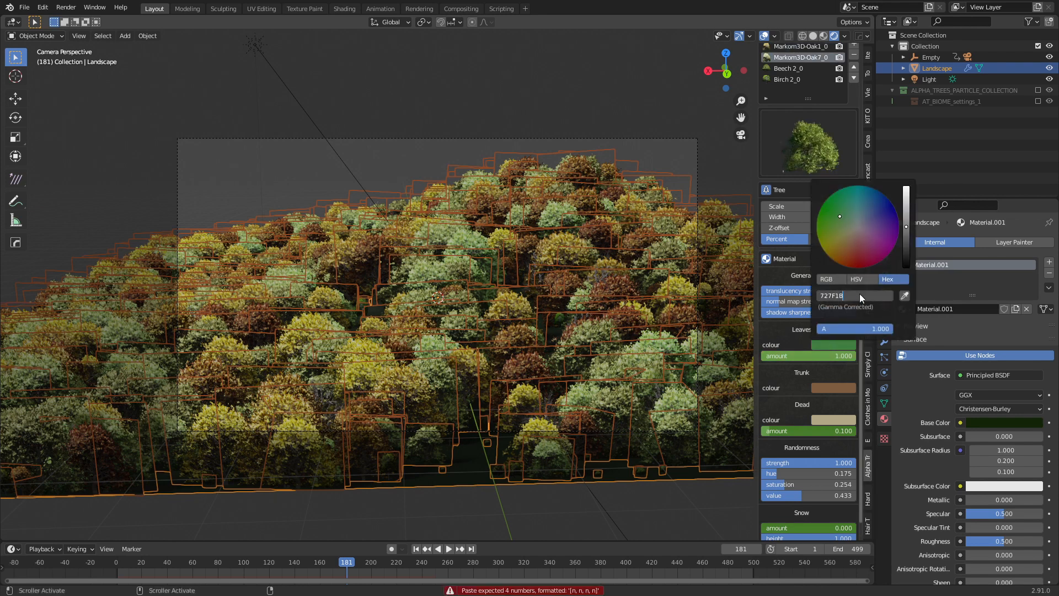
pyautogui.press('Return')
pyautogui.click(789, 68)
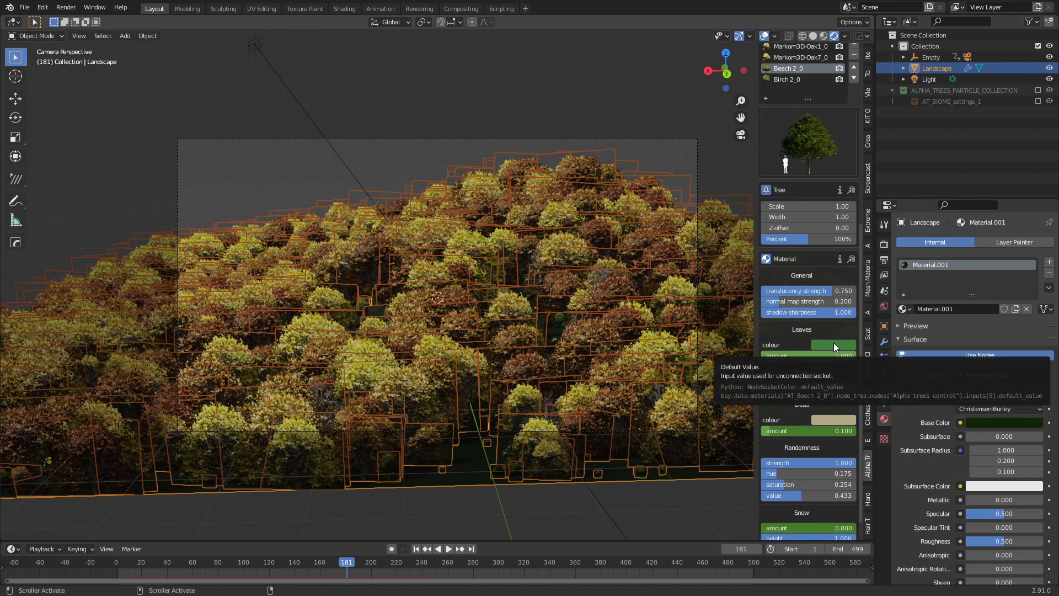
# Undo the olive colour changes back to green and return to frame 81.
pyautogui.hotkey('ctrl', 'z')
pyautogui.hotkey('ctrl', 'z')
pyautogui.hotkey('ctrl', 'z')
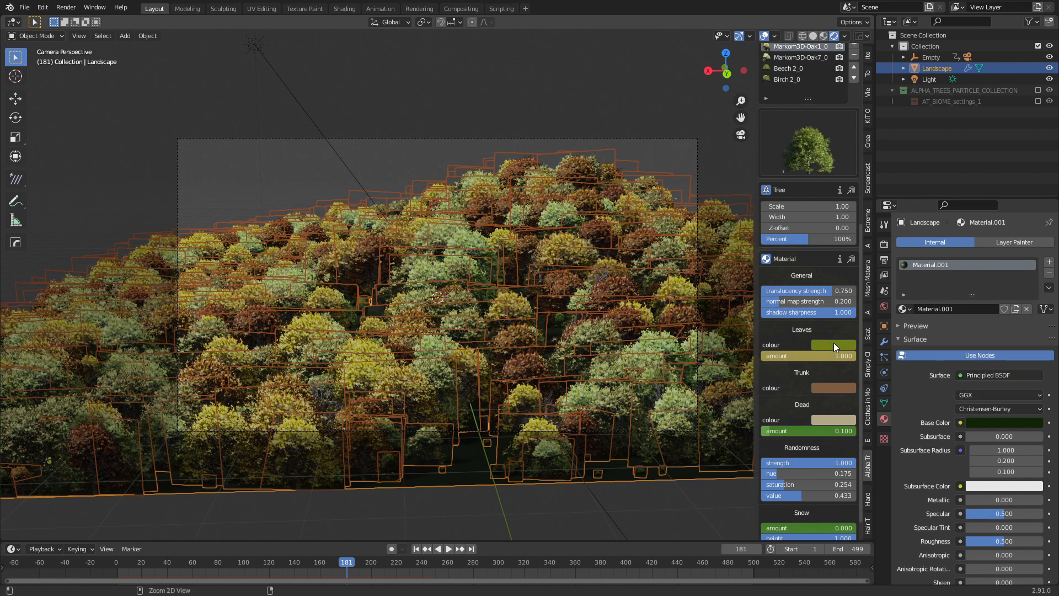
pyautogui.hotkey('ctrl', 'z')
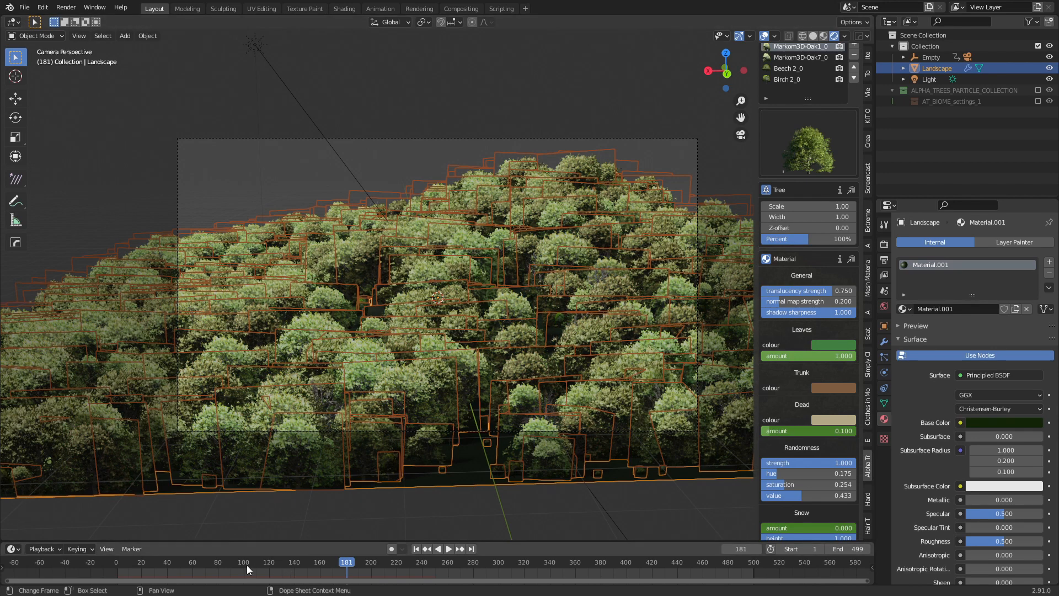
pyautogui.click(220, 565)
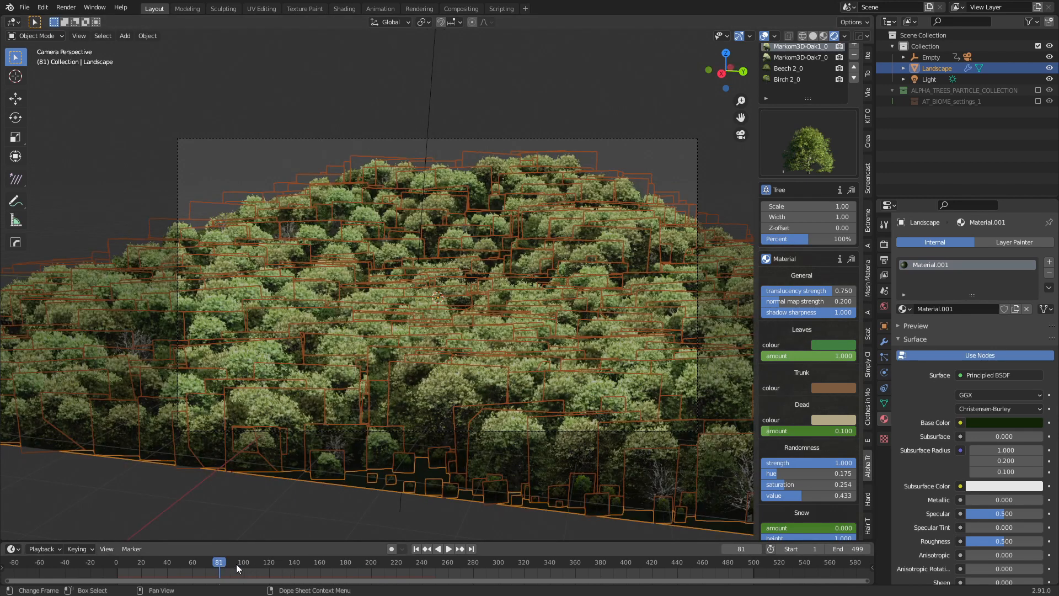
# At frame 80, keyframe the green leaf colour for the Oak1, Oak7, Beech and Birch trees.
pyautogui.press('Left')
pyautogui.rightClick(829, 344)
pyautogui.click(828, 344)
pyautogui.click(806, 58)
pyautogui.rightClick(834, 345)
pyautogui.click(836, 347)
pyautogui.click(805, 68)
pyautogui.rightClick(823, 343)
pyautogui.click(823, 345)
pyautogui.click(805, 80)
pyautogui.rightClick(834, 342)
pyautogui.click(833, 341)
# At frame 180, set the leaf colour to olive hex 727F1B and keyframe it.
pyautogui.click(347, 561)
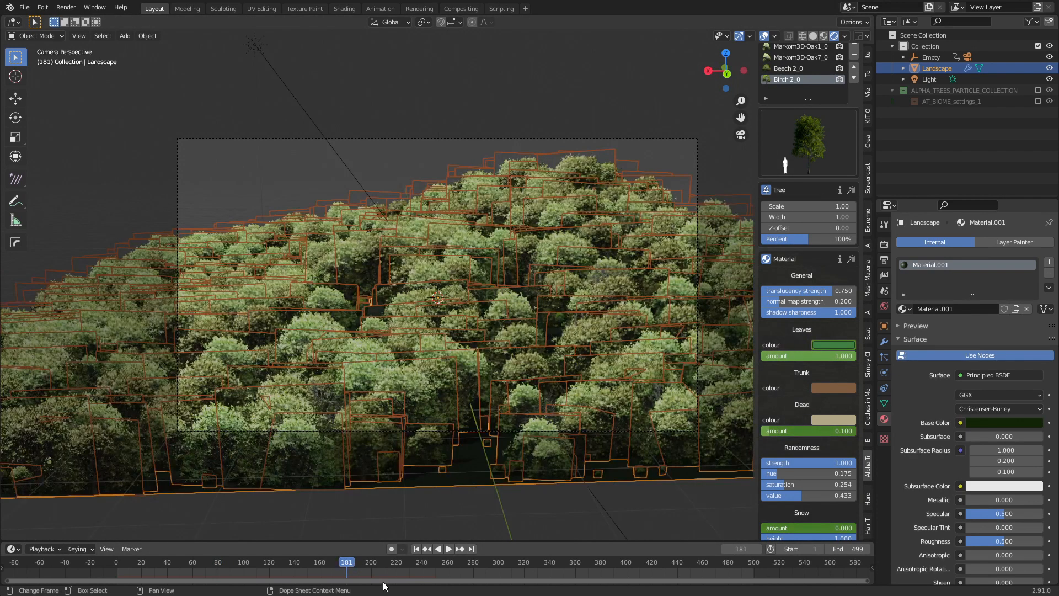
pyautogui.click(822, 343)
pyautogui.click(885, 295)
pyautogui.write('727F1B')
pyautogui.press('Return')
pyautogui.rightClick(828, 345)
pyautogui.click(828, 343)
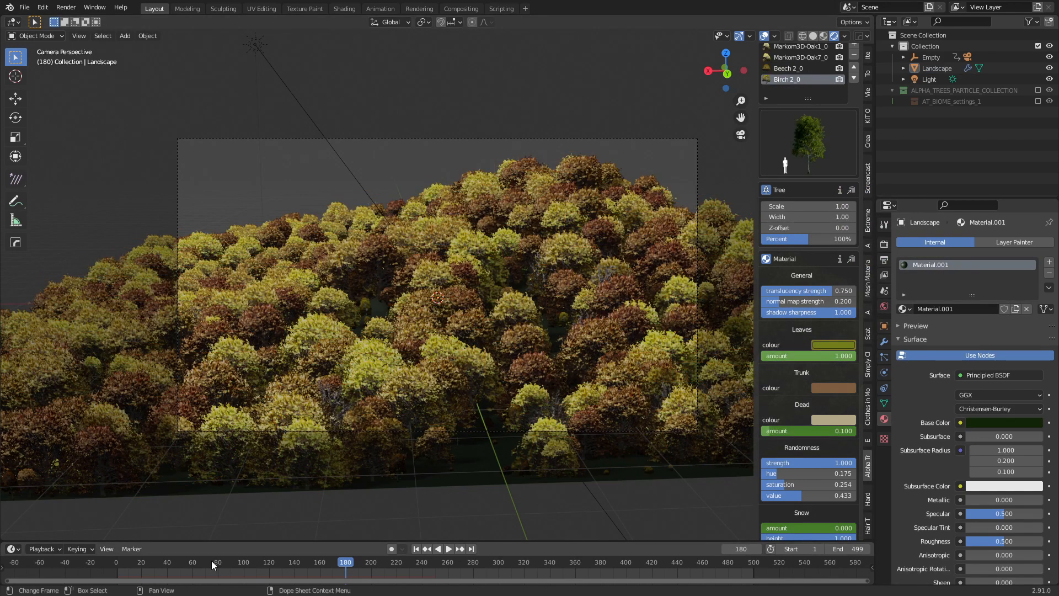
# Play the animation from the start to watch the leaves change, stopping at frame 240.
pyautogui.click(210, 561)
pyautogui.press('F3')
pyautogui.press('Escape')
pyautogui.press('space')
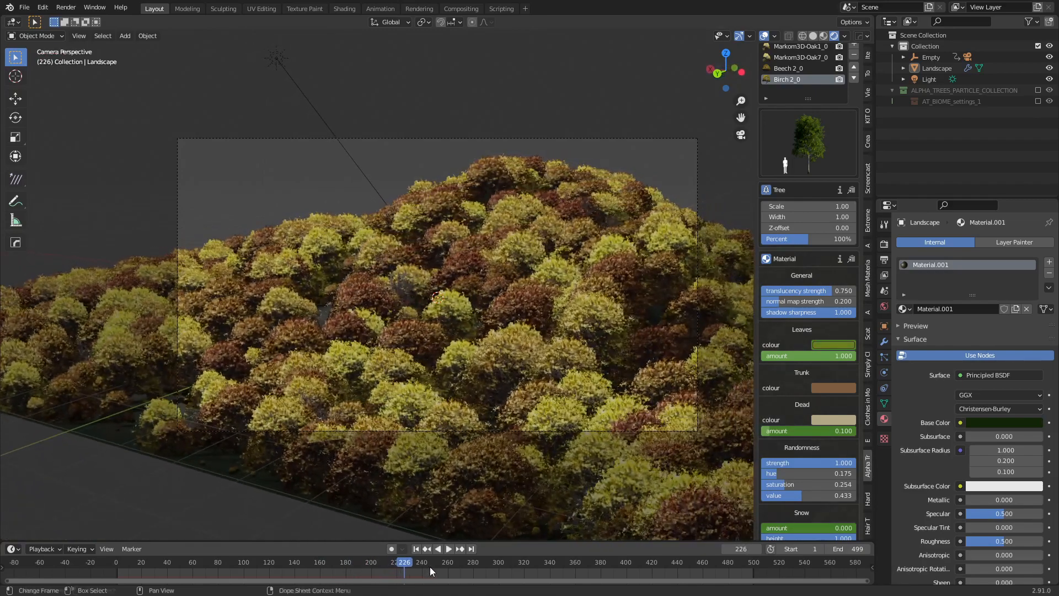
pyautogui.press('space')
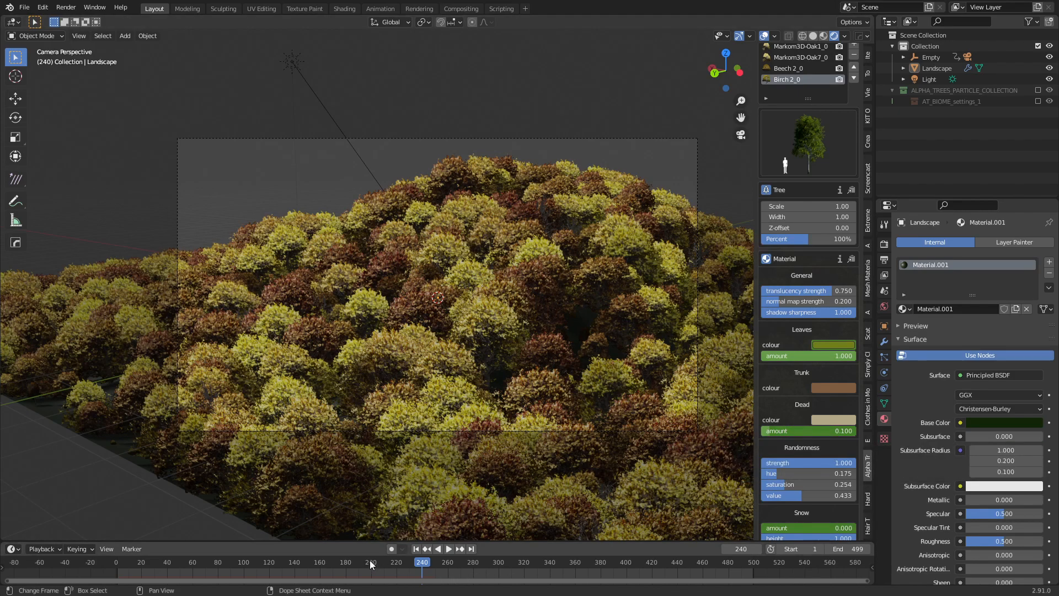
# Play to frame 220, raise the Dead amount and keyframe it there.
pyautogui.click(342, 562)
pyautogui.press('space')
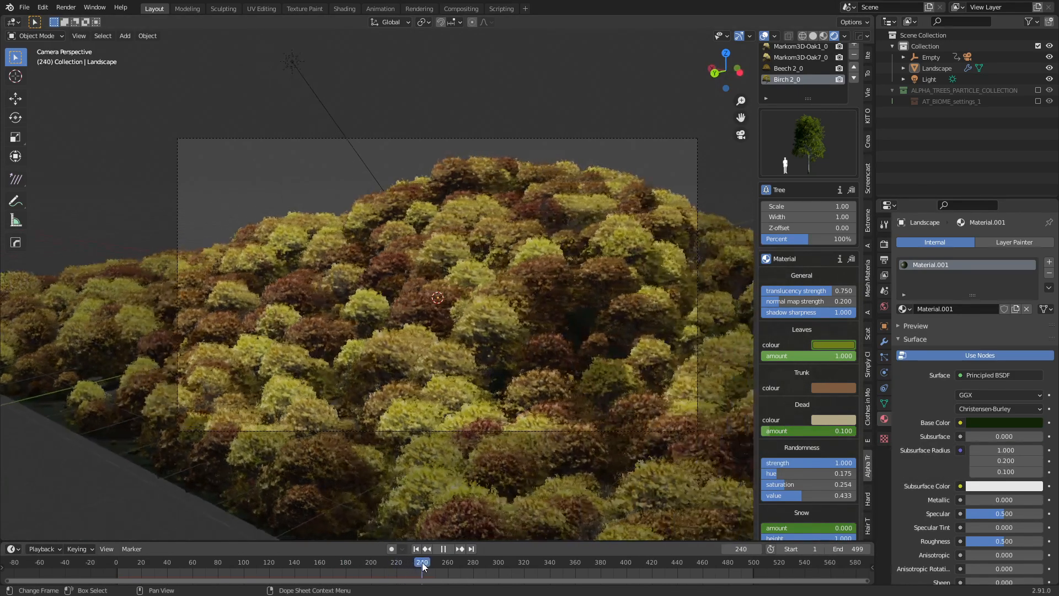
pyautogui.press('space')
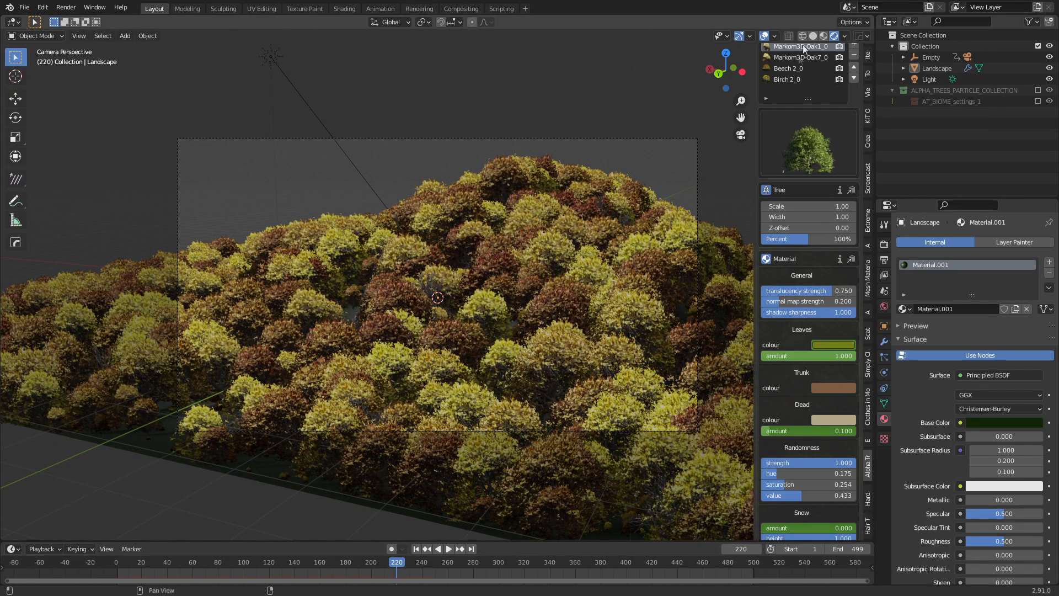
pyautogui.moveTo(807, 430); pyautogui.dragTo(786, 431)
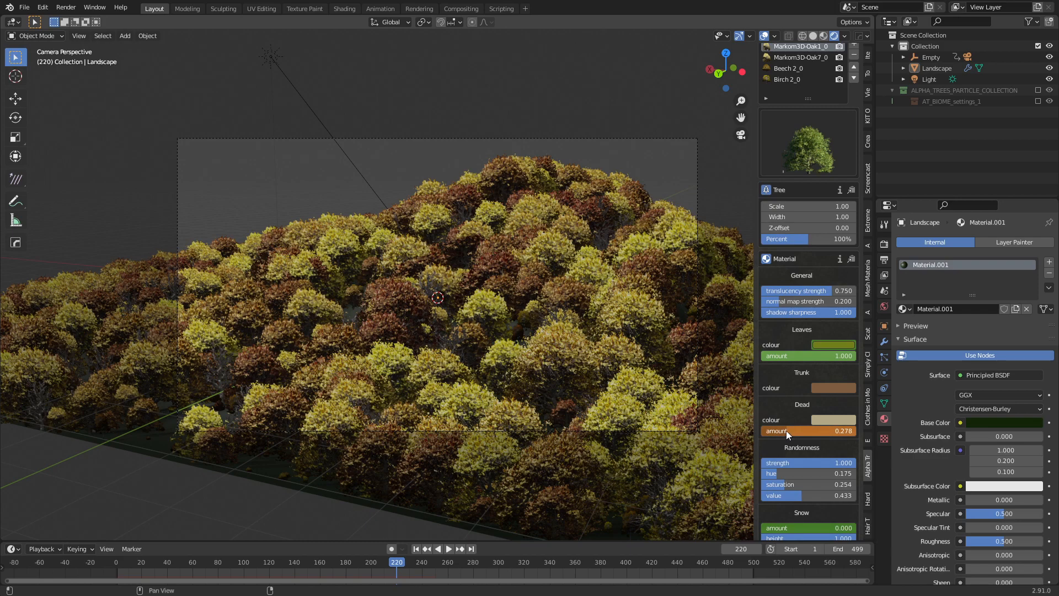
pyautogui.rightClick(786, 431)
pyautogui.click(778, 435)
pyautogui.moveTo(395, 562)
pyautogui.mouseDown()
pyautogui.moveTo(355, 563)
pyautogui.moveTo(396, 563)
pyautogui.mouseUp()
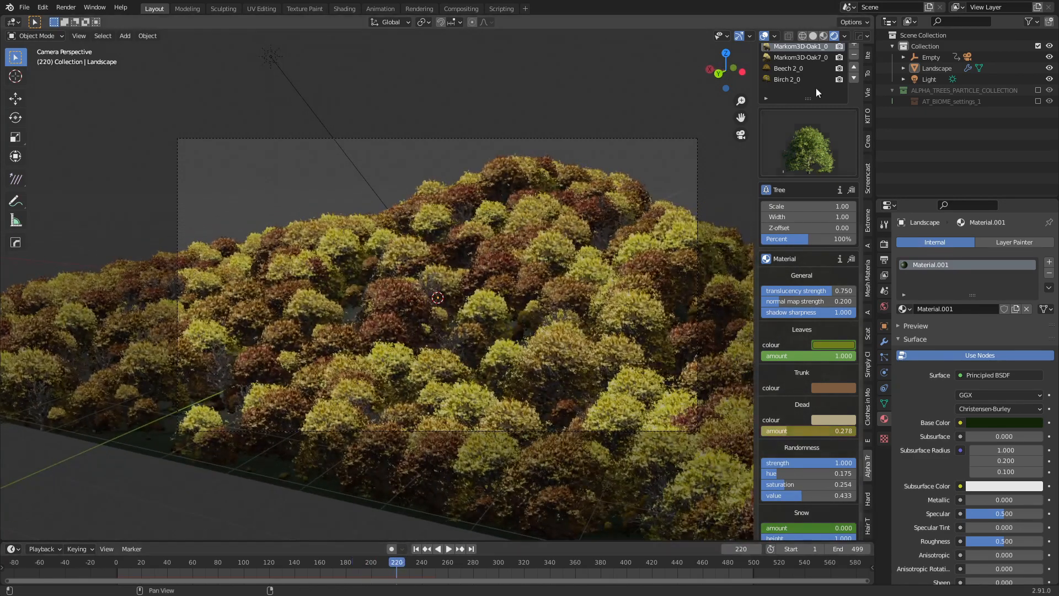
# Set the Beech 2_0 Dead amount to 0.261 and keyframe it at frame 220.
pyautogui.click(788, 68)
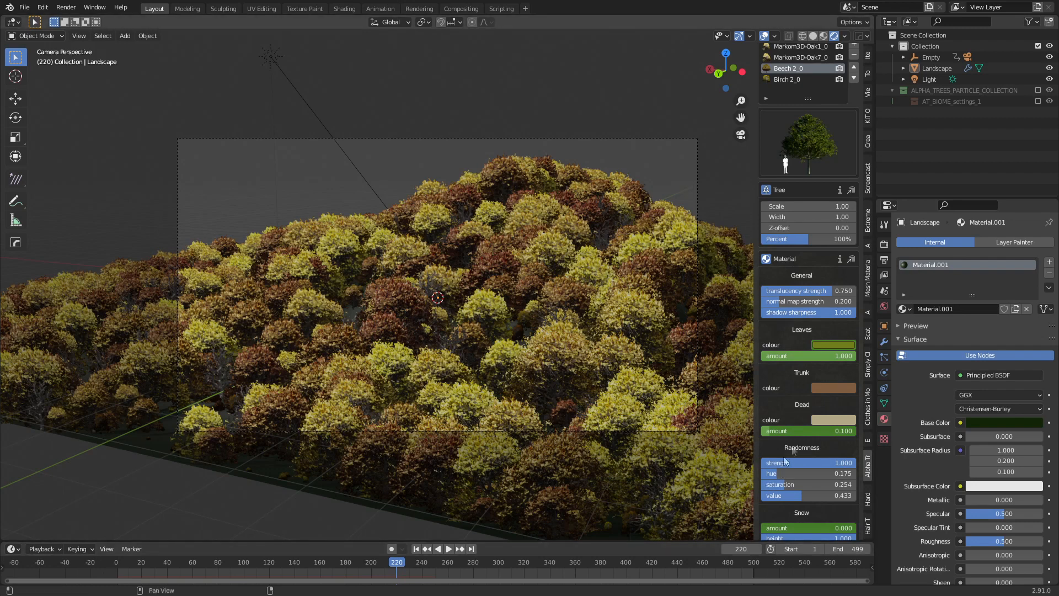
pyautogui.moveTo(772, 430); pyautogui.dragTo(786, 431)
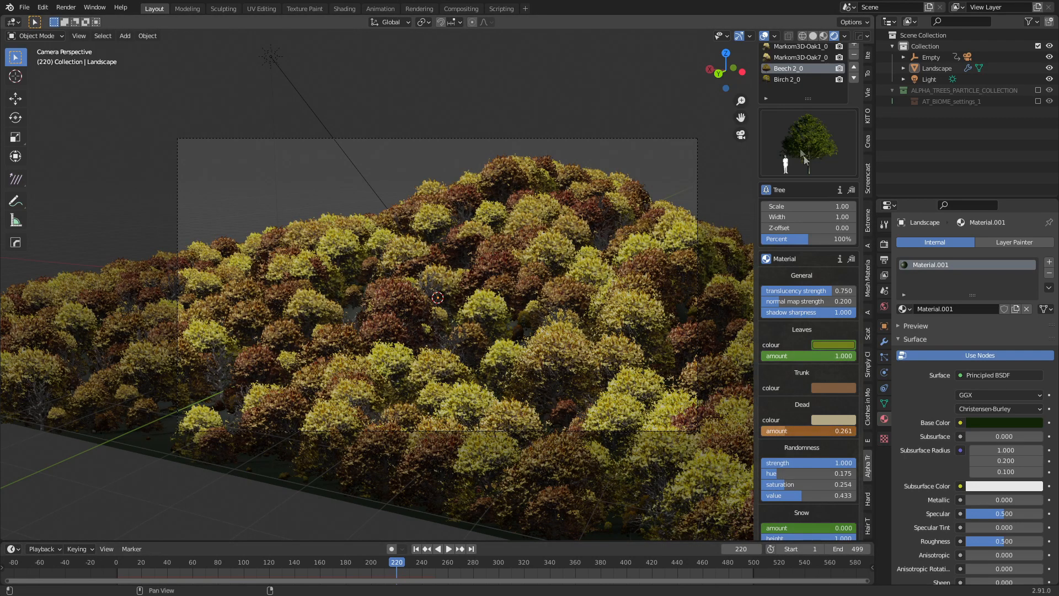
pyautogui.click(785, 80)
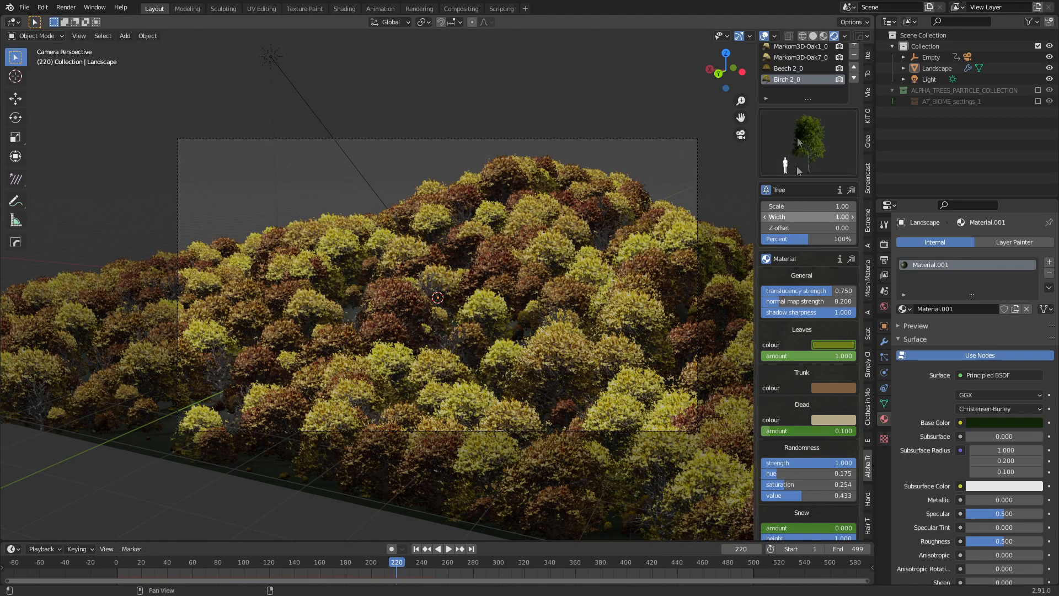
pyautogui.click(789, 68)
pyautogui.rightClick(809, 434)
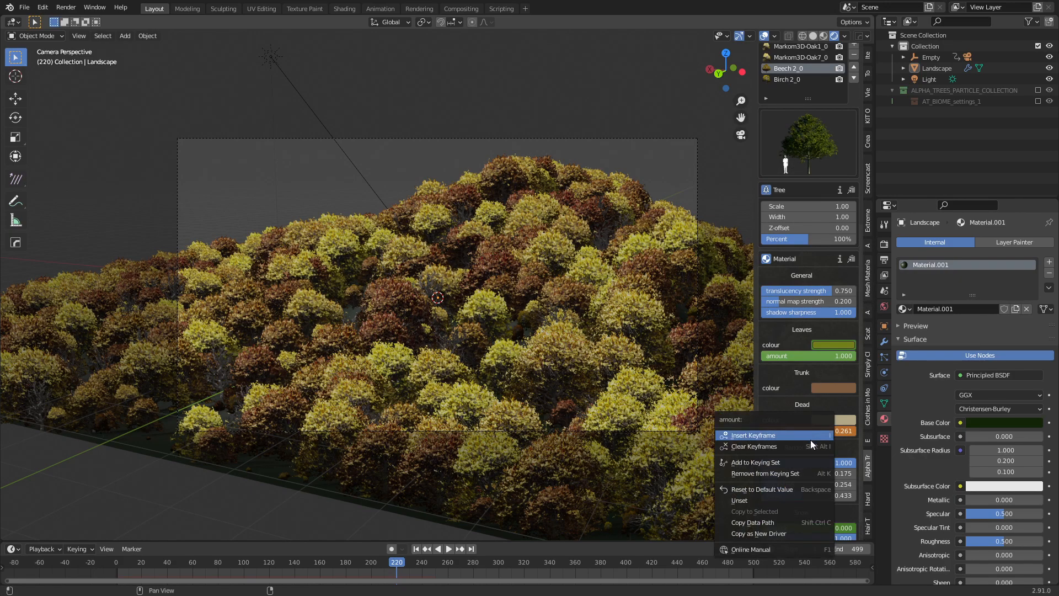
pyautogui.click(809, 438)
# Play through the animation, then keyframe the Dead amount at frame 280.
pyautogui.click(229, 567)
pyautogui.press('space')
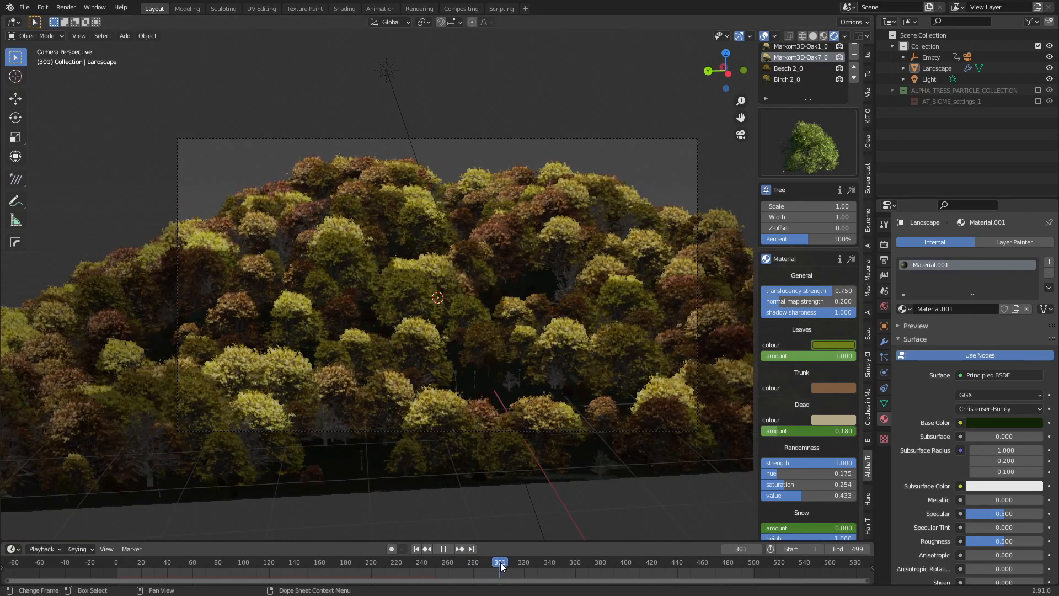
pyautogui.press('space')
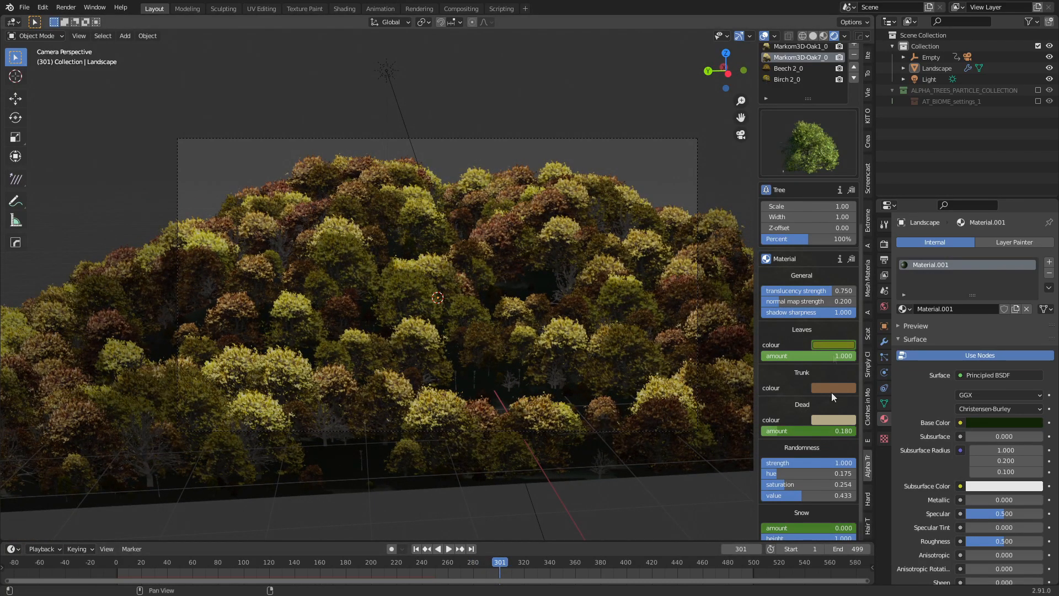
pyautogui.click(473, 569)
pyautogui.press('space')
pyautogui.press('space')
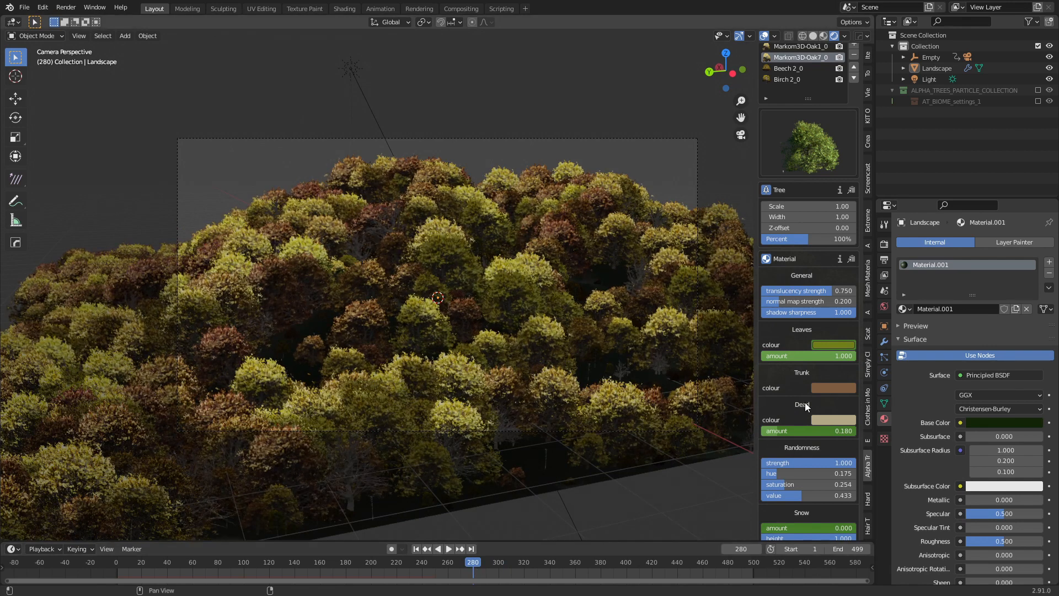
pyautogui.rightClick(825, 432)
pyautogui.click(825, 435)
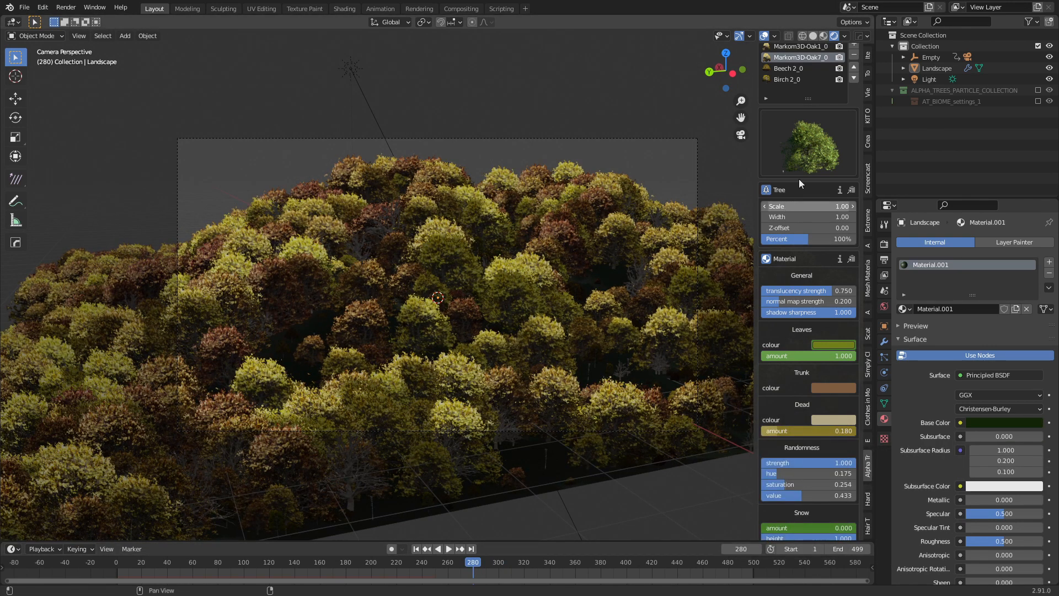
# Keyframe the Oak1, Beech and Birch (0.422) Dead amounts at frame 280.
pyautogui.click(801, 47)
pyautogui.rightClick(815, 431)
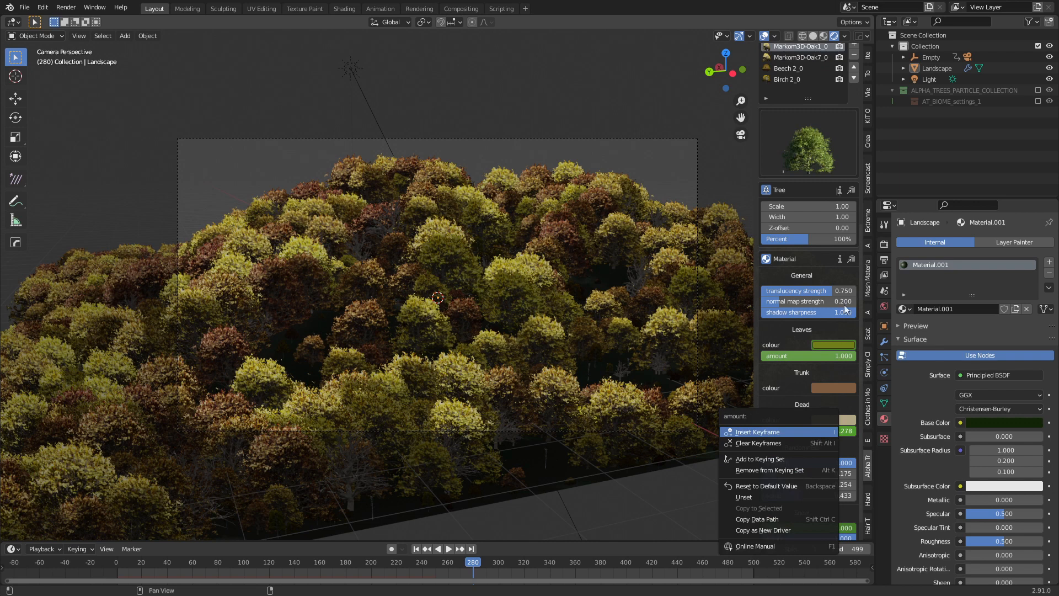
pyautogui.click(789, 68)
pyautogui.rightClick(819, 433)
pyautogui.click(819, 434)
pyautogui.click(789, 80)
pyautogui.rightClick(799, 434)
pyautogui.click(799, 428)
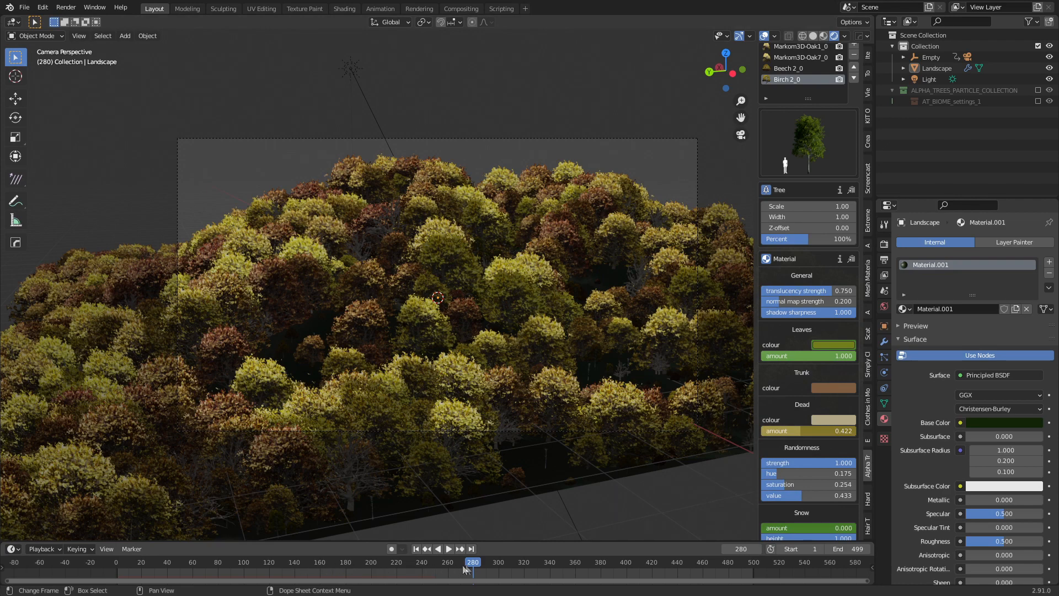
# At frame 359, set the Birch Dead amount to 0.100 and keyframe it.
pyautogui.moveTo(597, 561); pyautogui.dragTo(574, 564)
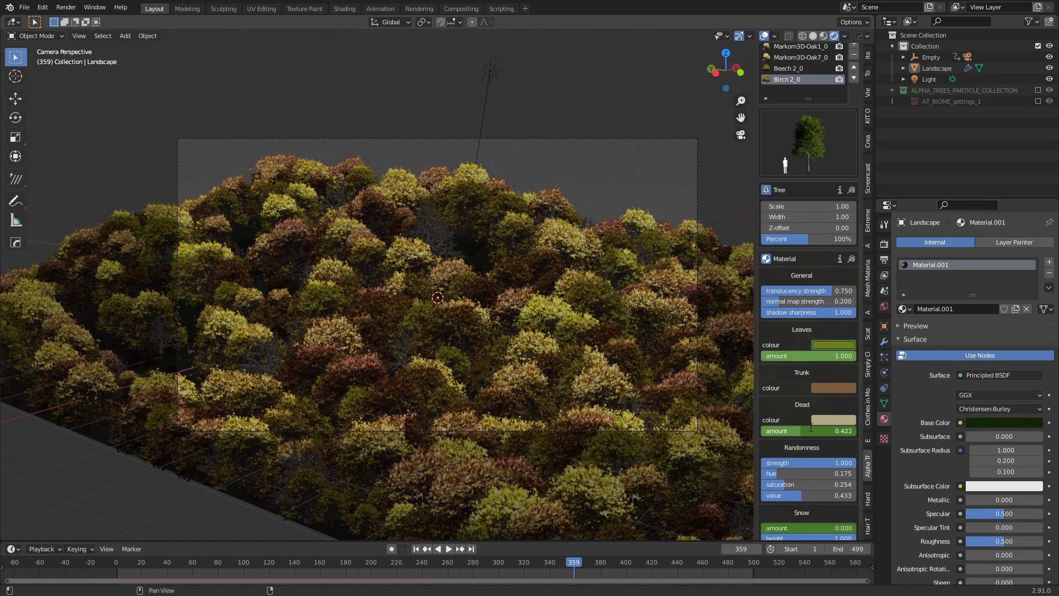
pyautogui.press('Return')
pyautogui.rightClick(807, 431)
pyautogui.click(807, 431)
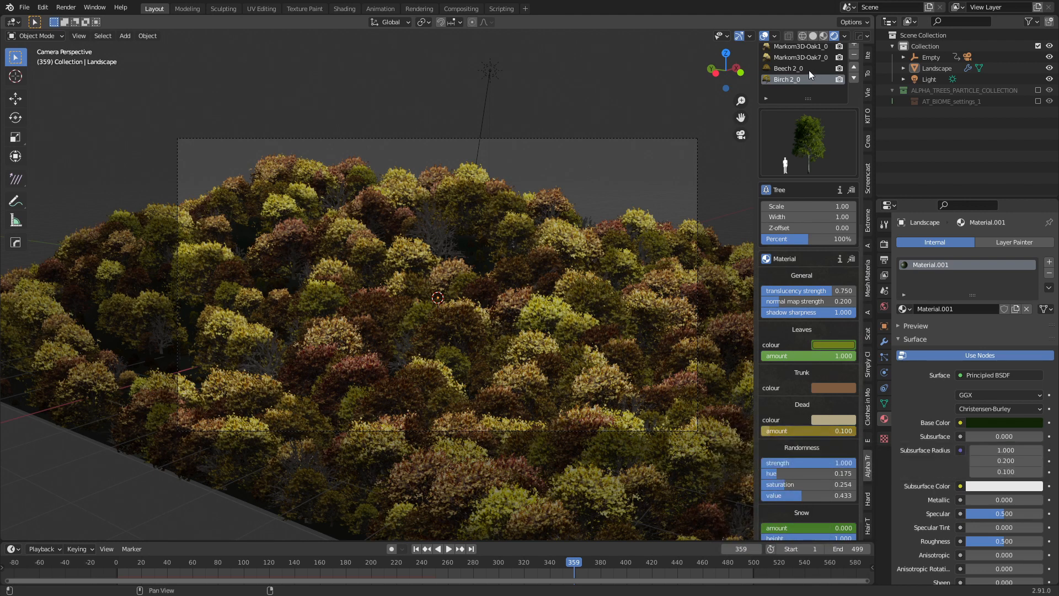
# Set the Oak7 and Oak1 Dead amounts to 0.100 and keyframe them at frame 359.
pyautogui.click(809, 69)
pyautogui.rightClick(818, 431)
pyautogui.click(800, 58)
pyautogui.write('0.100')
pyautogui.press('i')
pyautogui.click(810, 47)
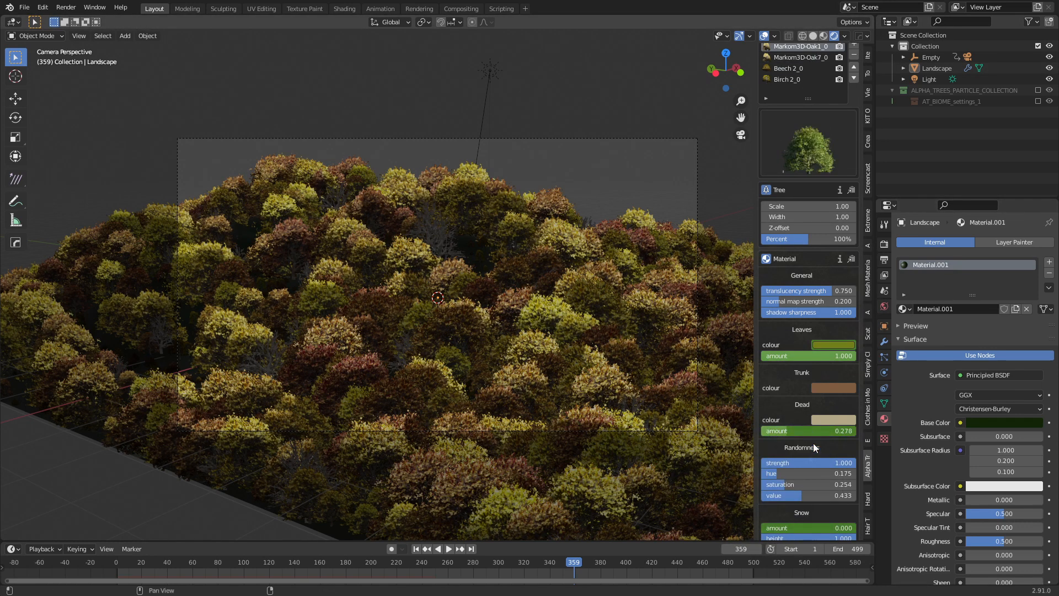
pyautogui.hotkey('ctrl', 'v')
pyautogui.press('i')
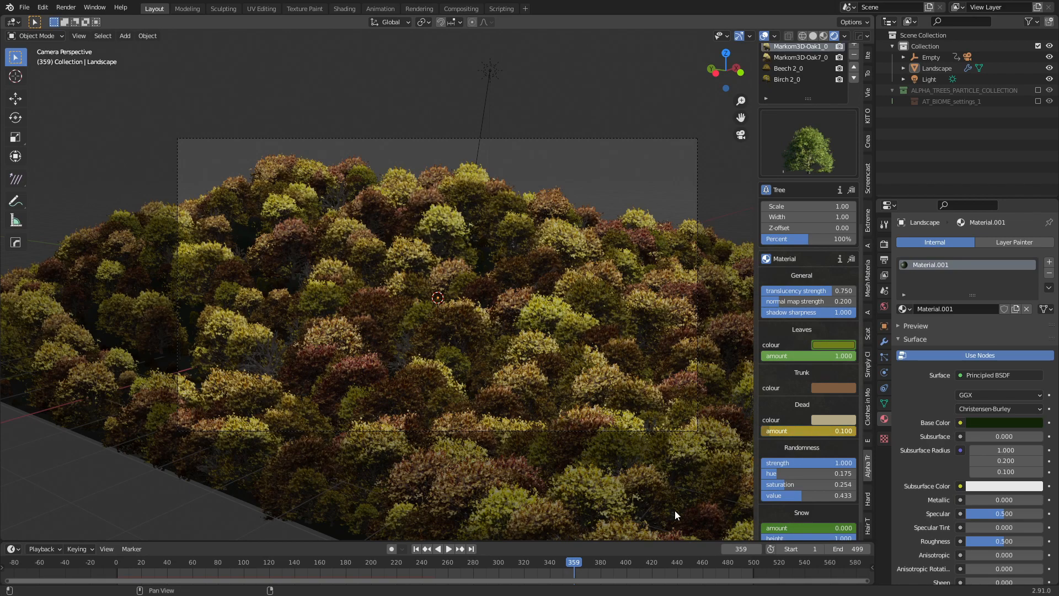
pyautogui.moveTo(549, 562); pyautogui.dragTo(343, 555)
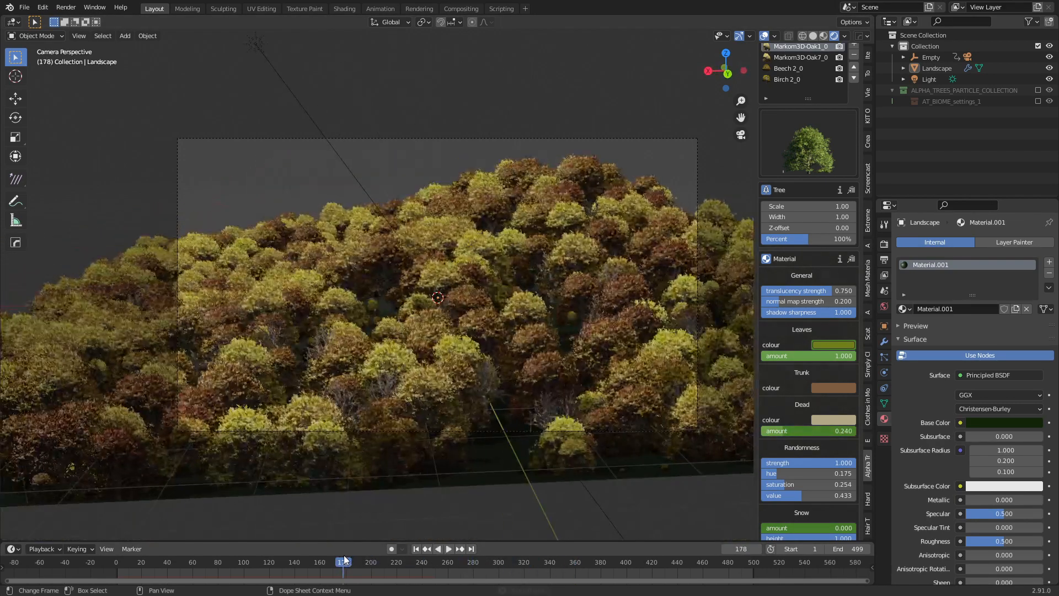
pyautogui.press('space')
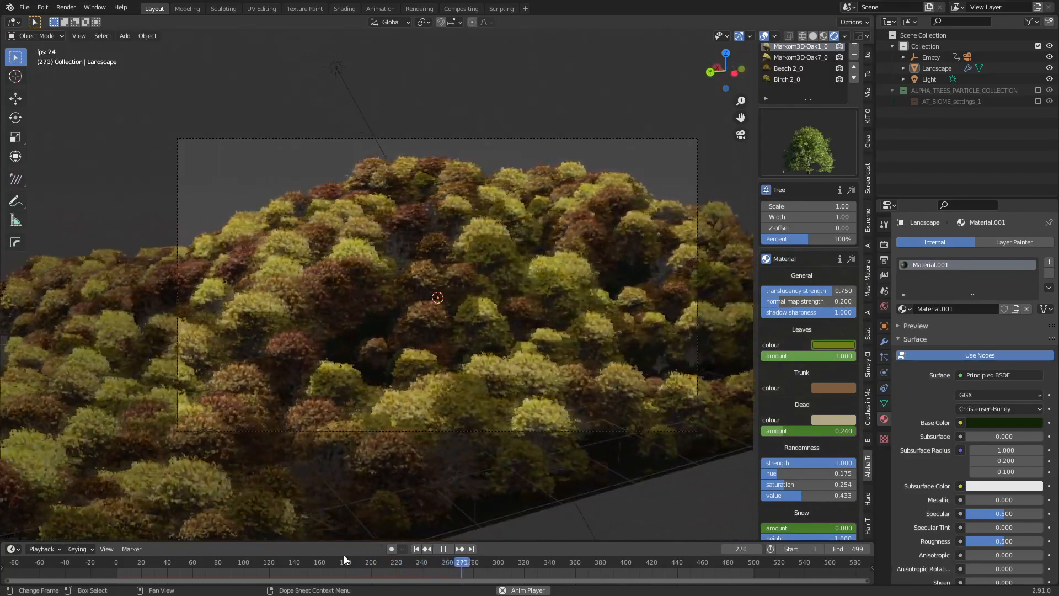
pyautogui.press('space')
pyautogui.moveTo(497, 559); pyautogui.dragTo(624, 570)
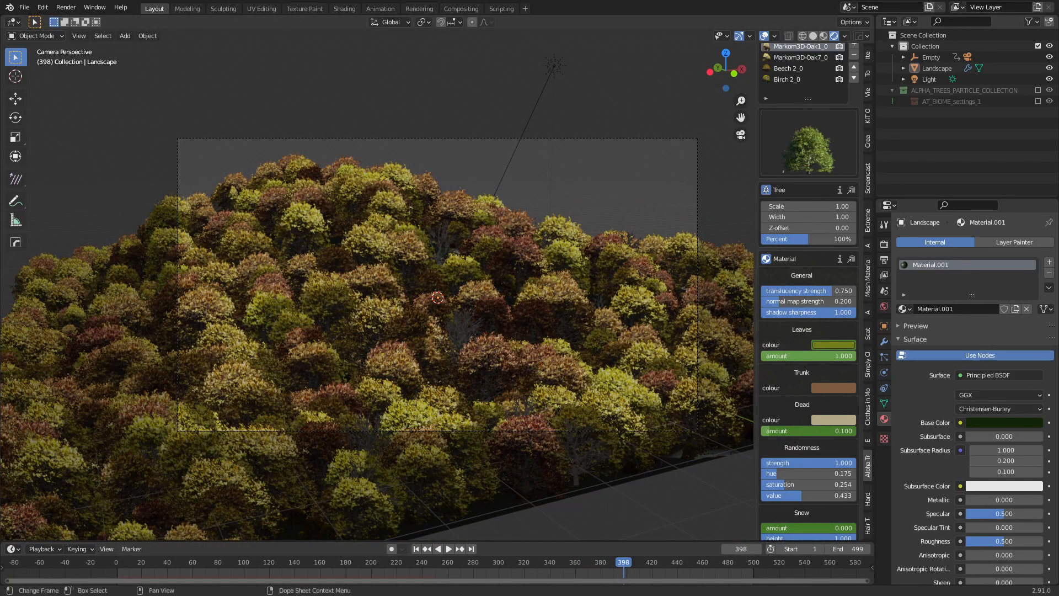
pyautogui.click(450, 309)
pyautogui.moveTo(625, 567); pyautogui.dragTo(652, 566)
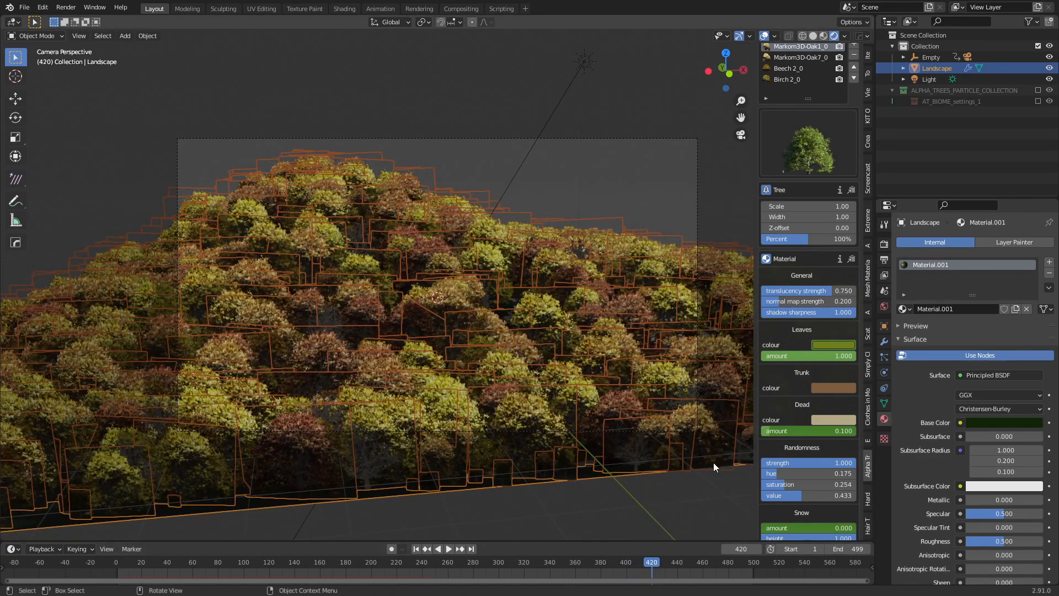
# Scrub through the animation and check each tree preset, ending around frame 436.
pyautogui.click(169, 565)
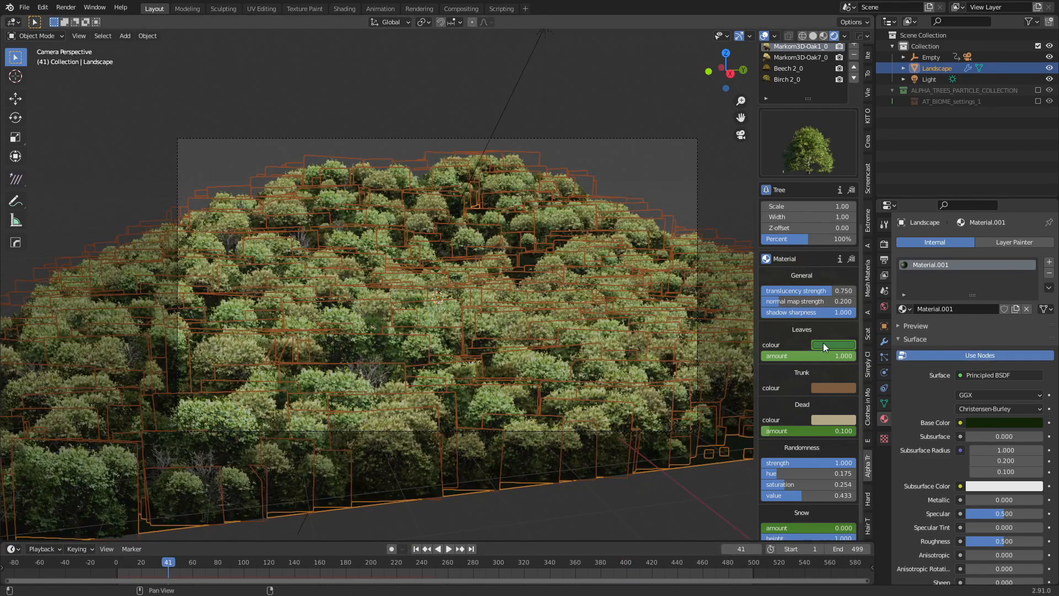
pyautogui.moveTo(614, 562); pyautogui.dragTo(653, 567)
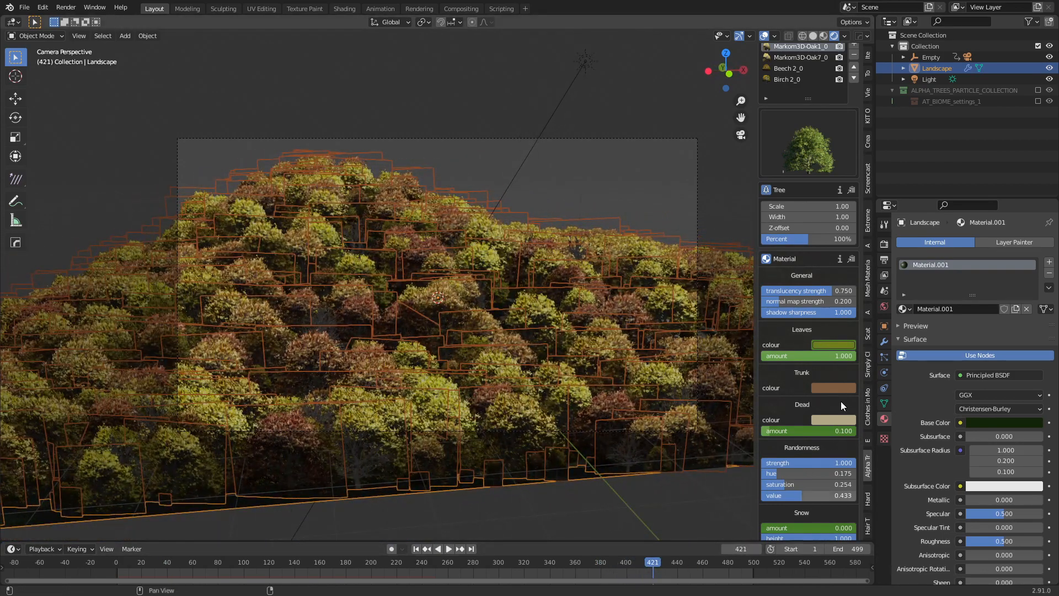
pyautogui.click(591, 561)
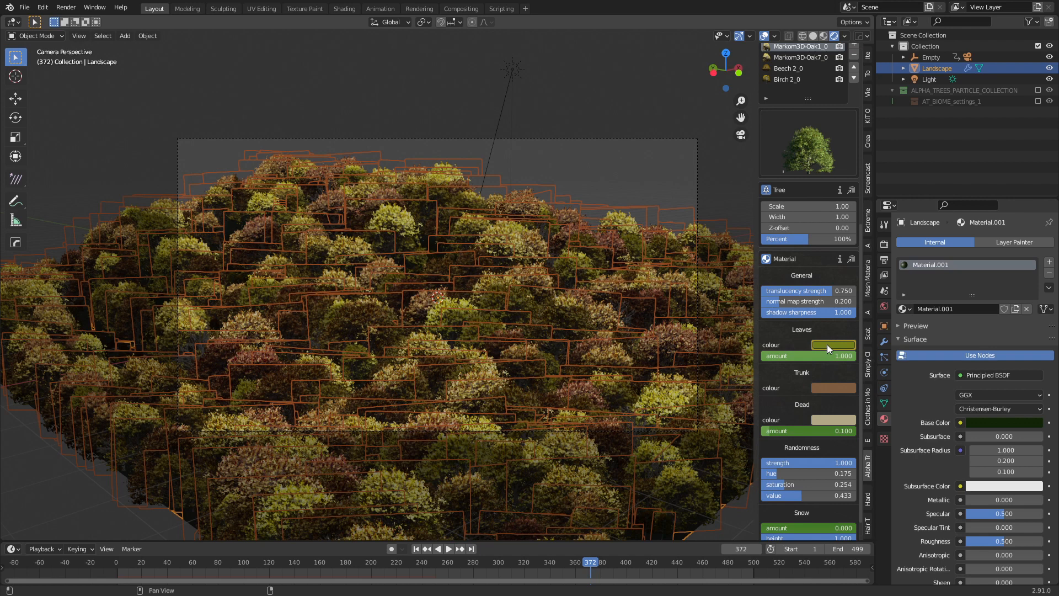
pyautogui.click(794, 57)
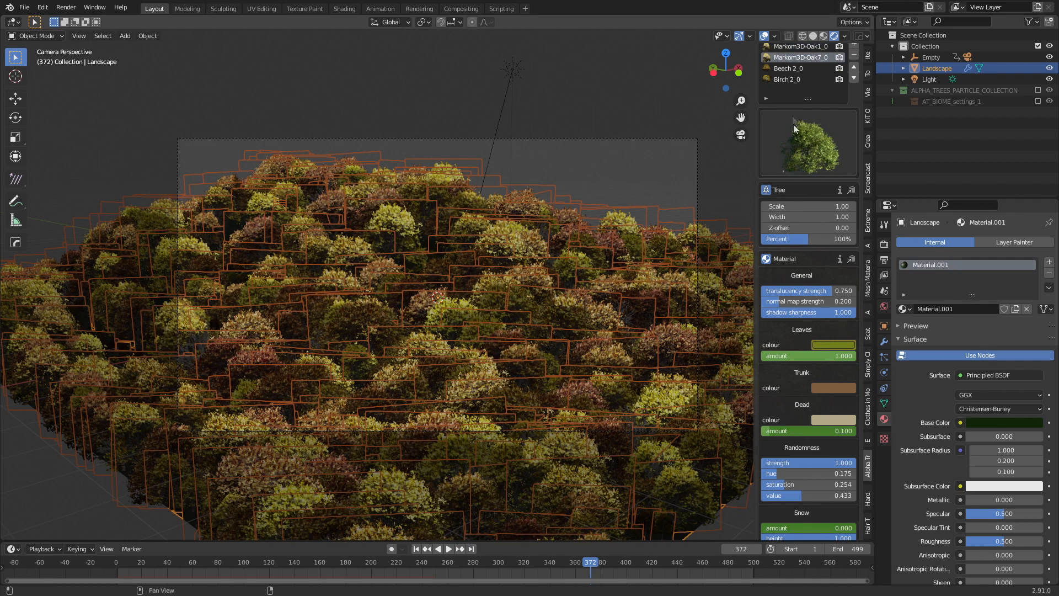
pyautogui.click(794, 70)
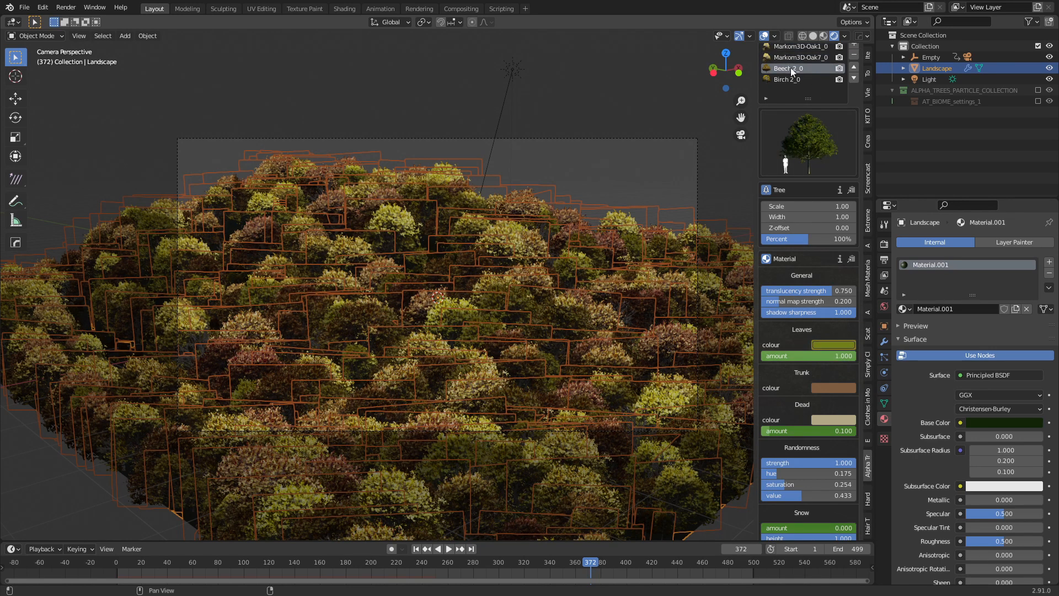
pyautogui.click(787, 80)
pyautogui.click(677, 565)
pyautogui.press('space')
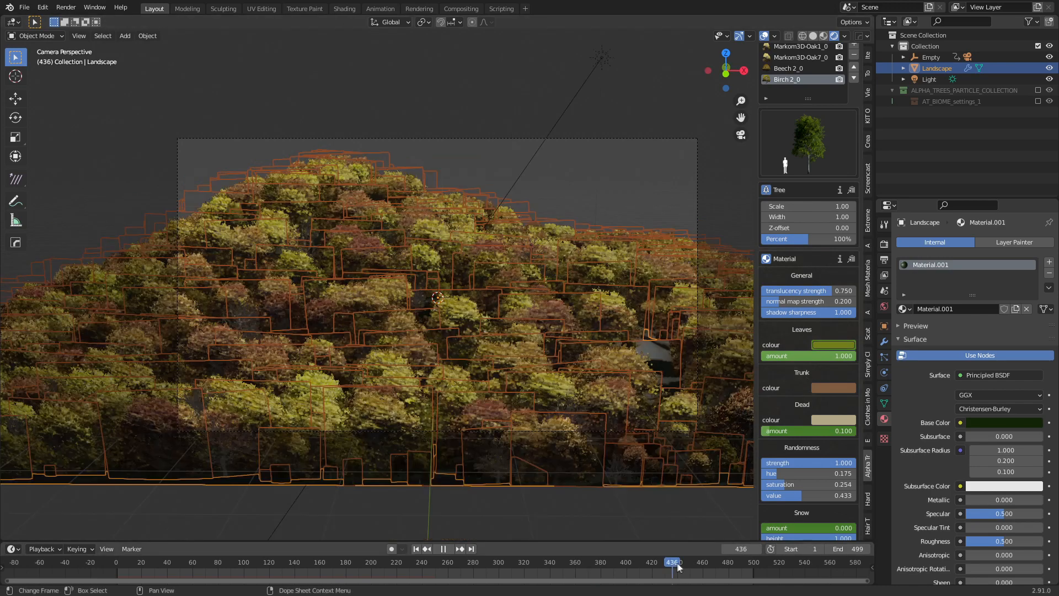
pyautogui.press('space')
# Set the Birch and Beech leaf colours to green 407F40, comparing frames 30 and 437.
pyautogui.click(831, 346)
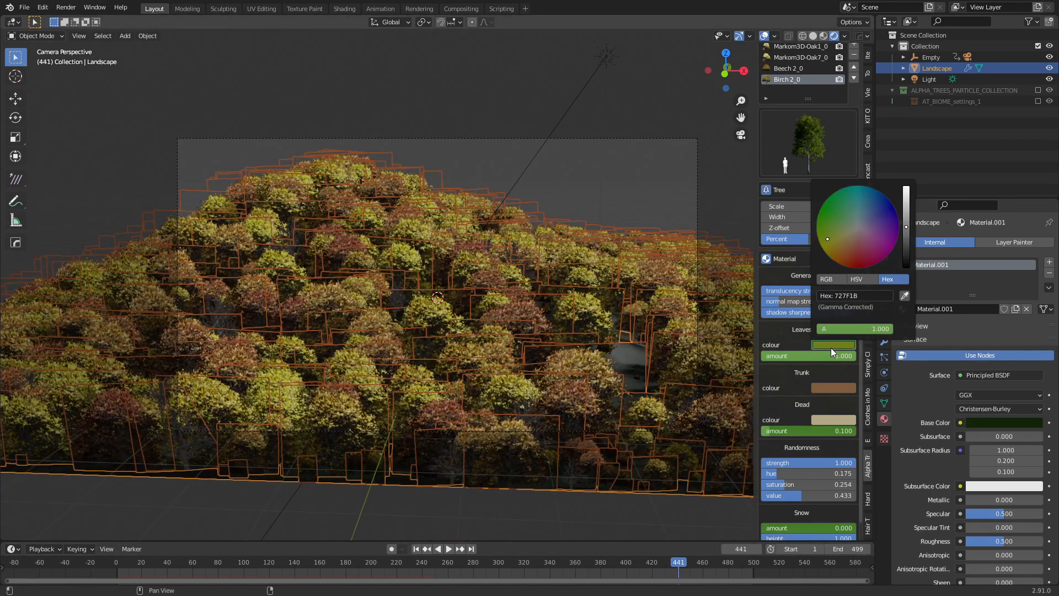
pyautogui.click(154, 565)
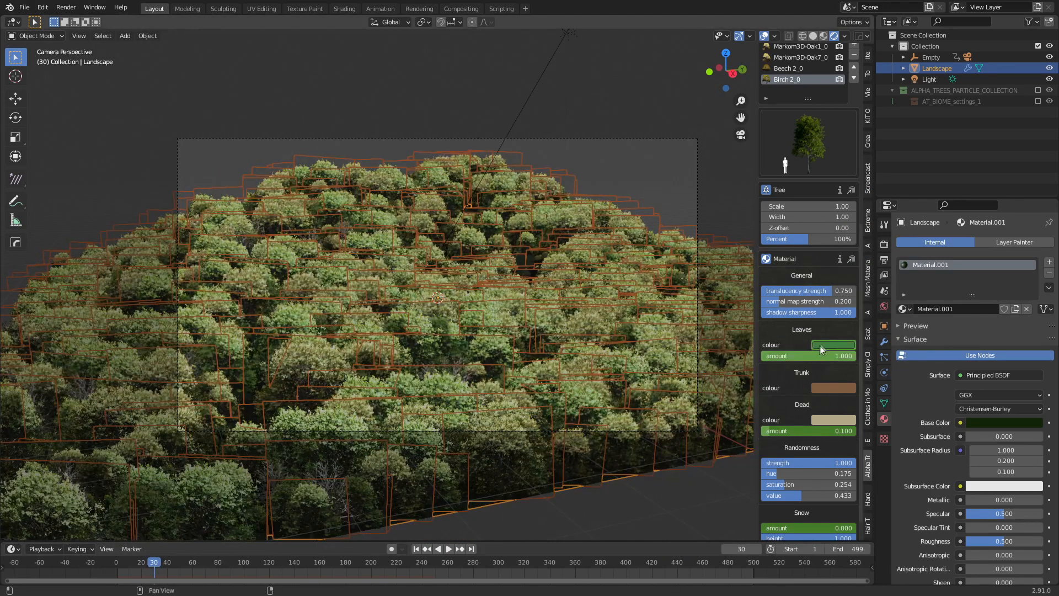
pyautogui.click(827, 346)
pyautogui.click(879, 296)
pyautogui.click(673, 565)
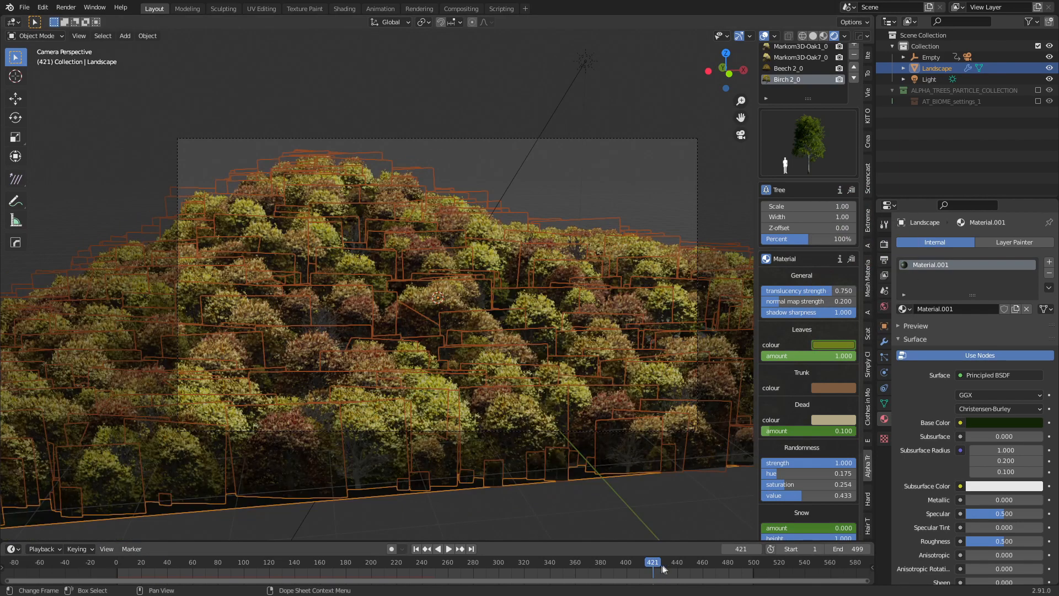
pyautogui.click(823, 344)
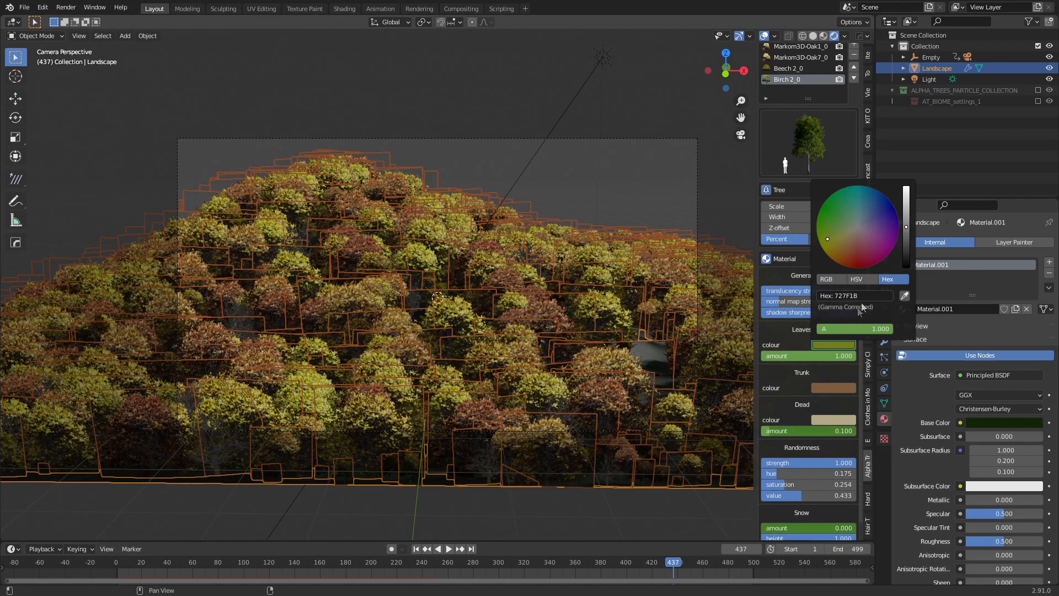
pyautogui.click(773, 68)
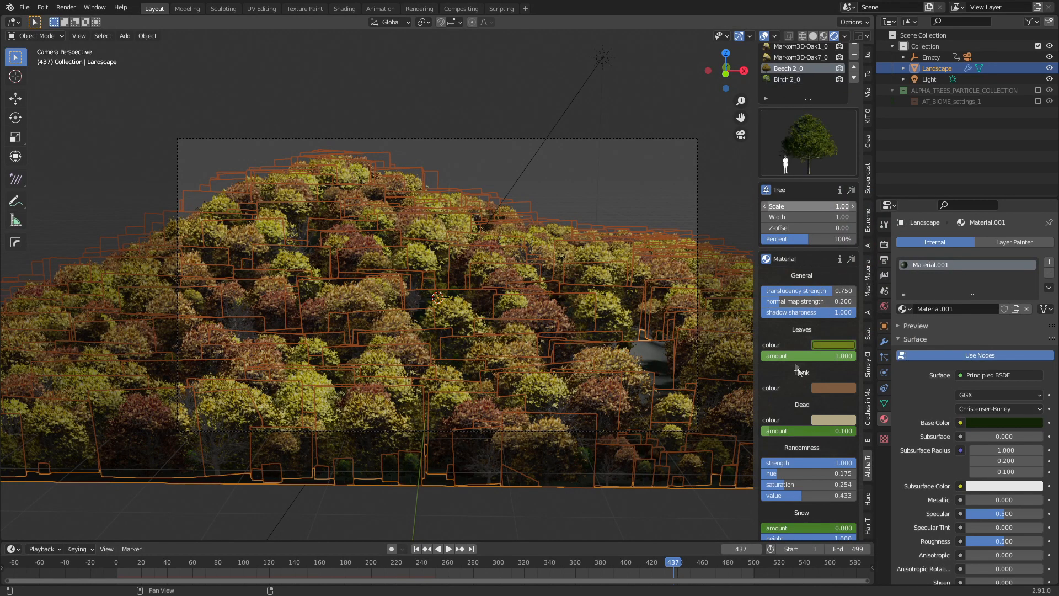
pyautogui.click(835, 346)
pyautogui.press('Return')
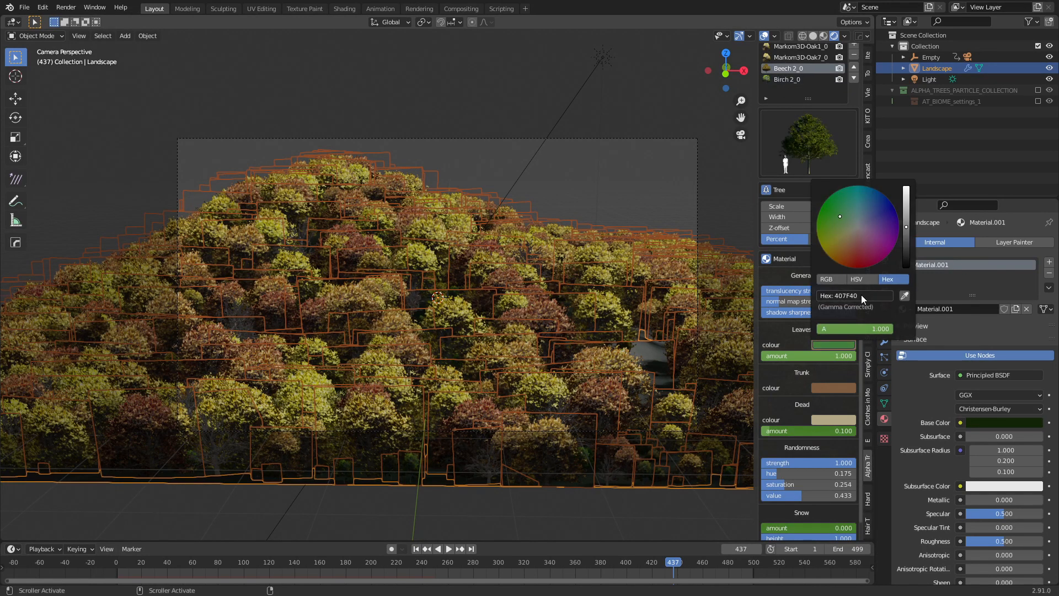
# Set the Oak7 and Oak1 leaf colours to green hex 407F40.
pyautogui.click(803, 57)
pyautogui.click(830, 346)
pyautogui.click(859, 298)
pyautogui.write('407F40')
pyautogui.press('Return')
pyautogui.click(802, 46)
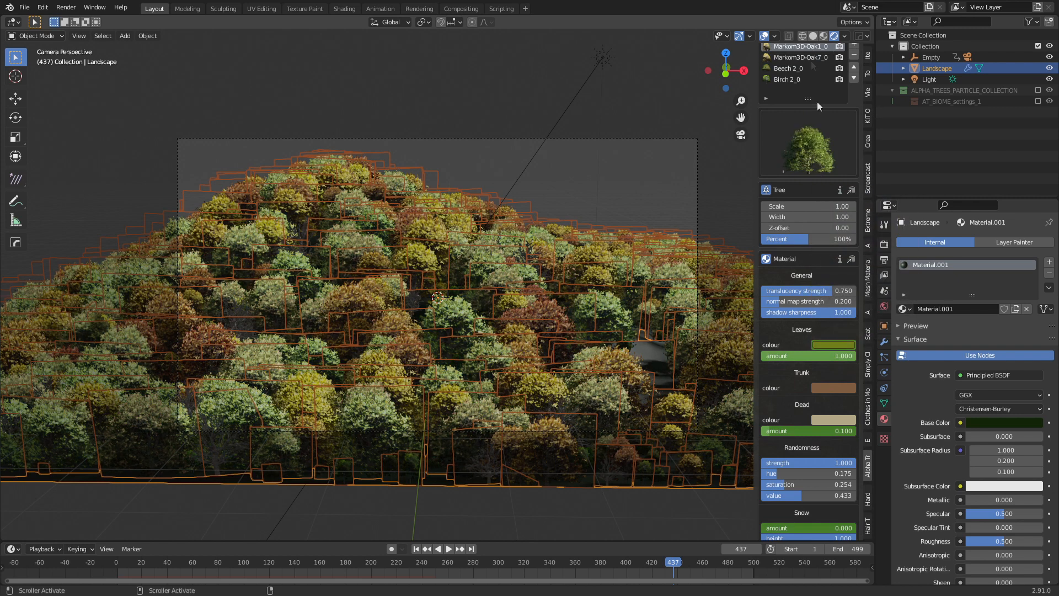
pyautogui.click(831, 344)
pyautogui.click(863, 294)
pyautogui.write('407F40')
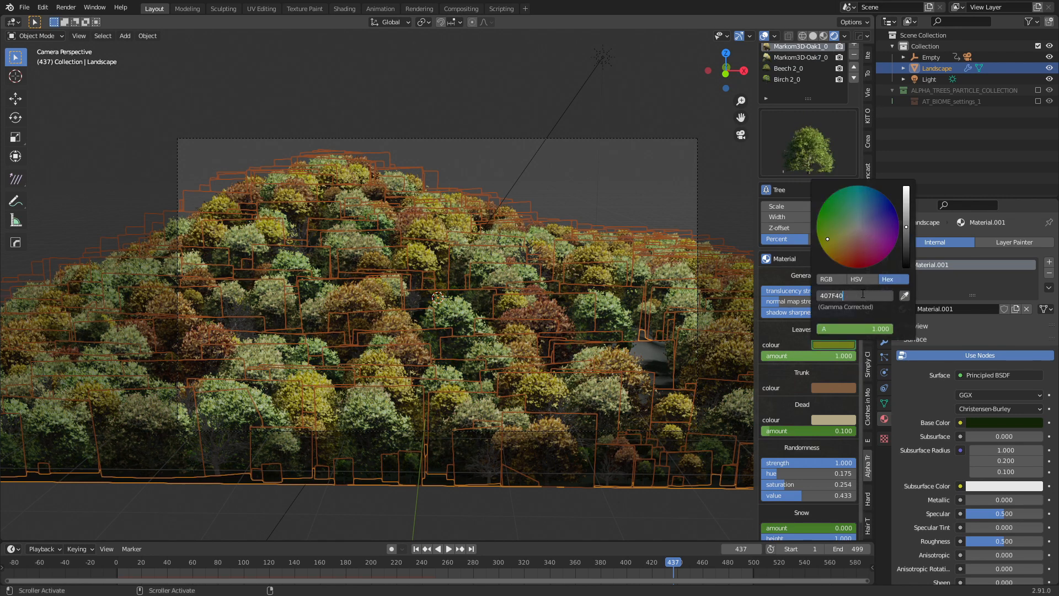
pyautogui.press('Return')
# Check the leaf colours of the Oak7, Beech and Birch presets.
pyautogui.click(826, 347)
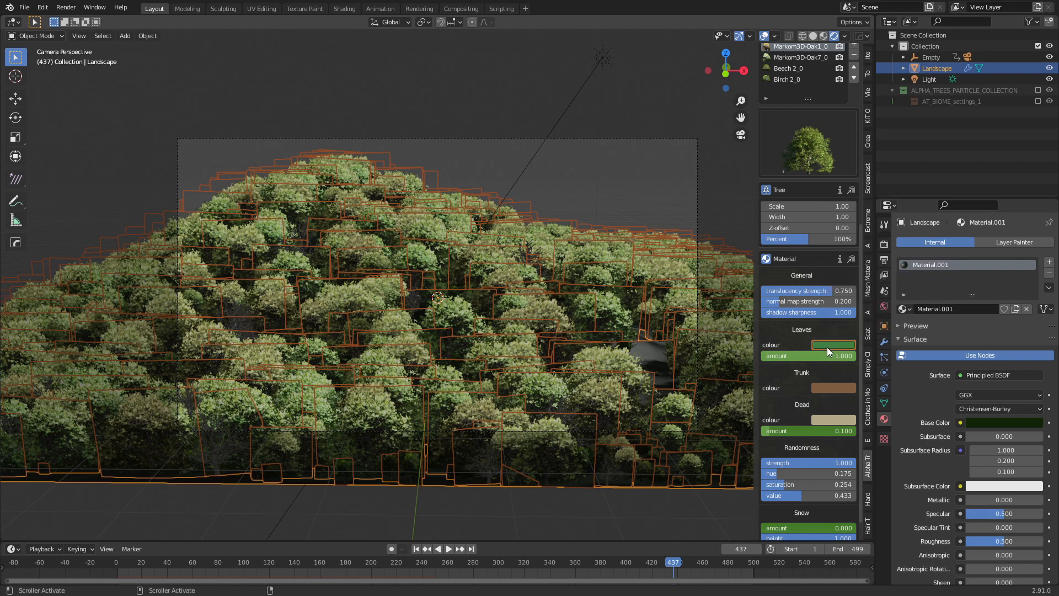
pyautogui.click(800, 57)
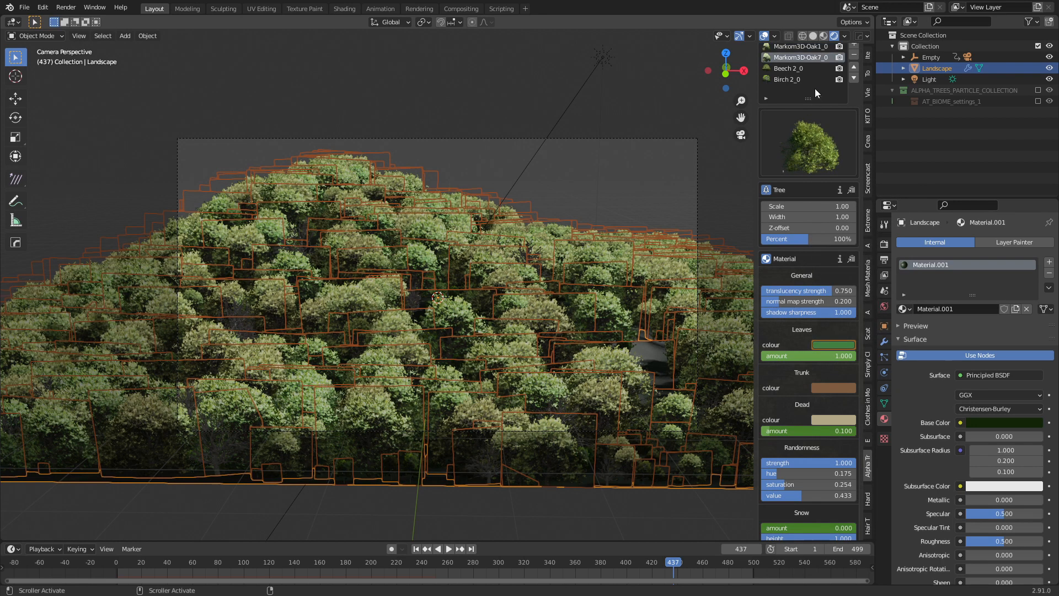
pyautogui.click(791, 69)
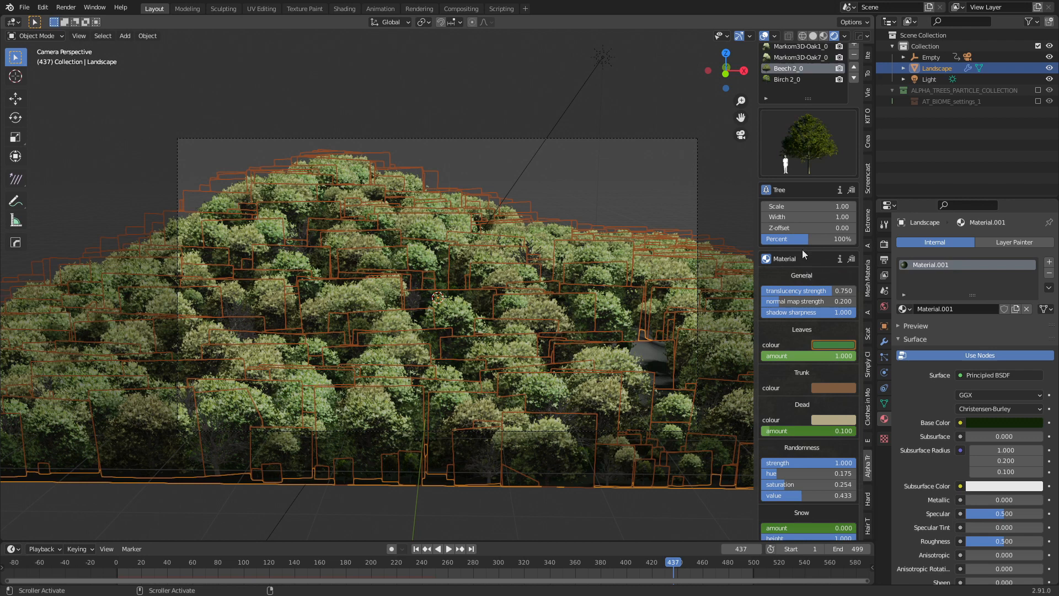
pyautogui.click(784, 79)
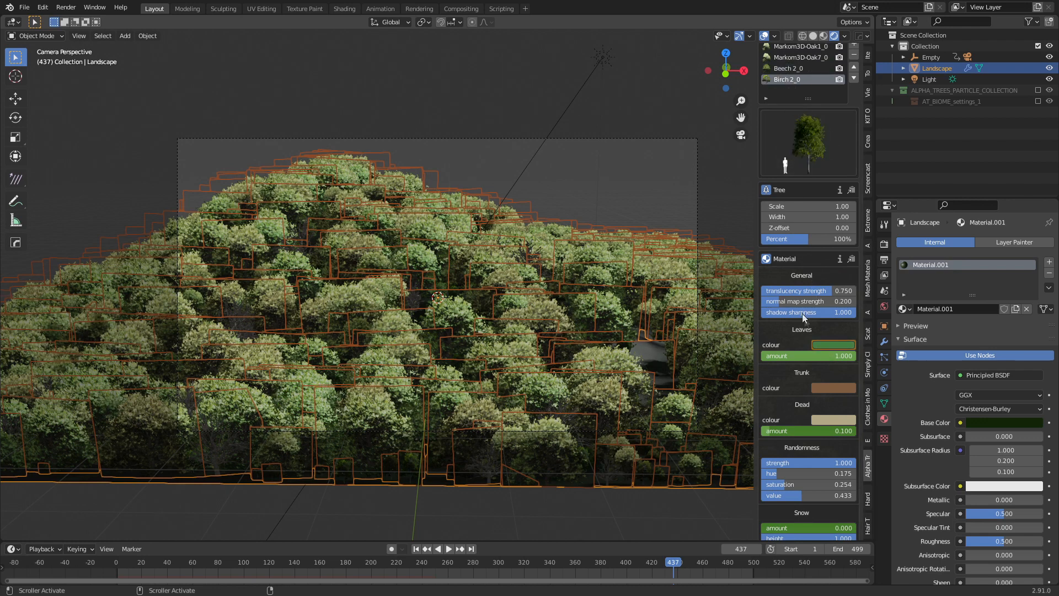
pyautogui.click(825, 344)
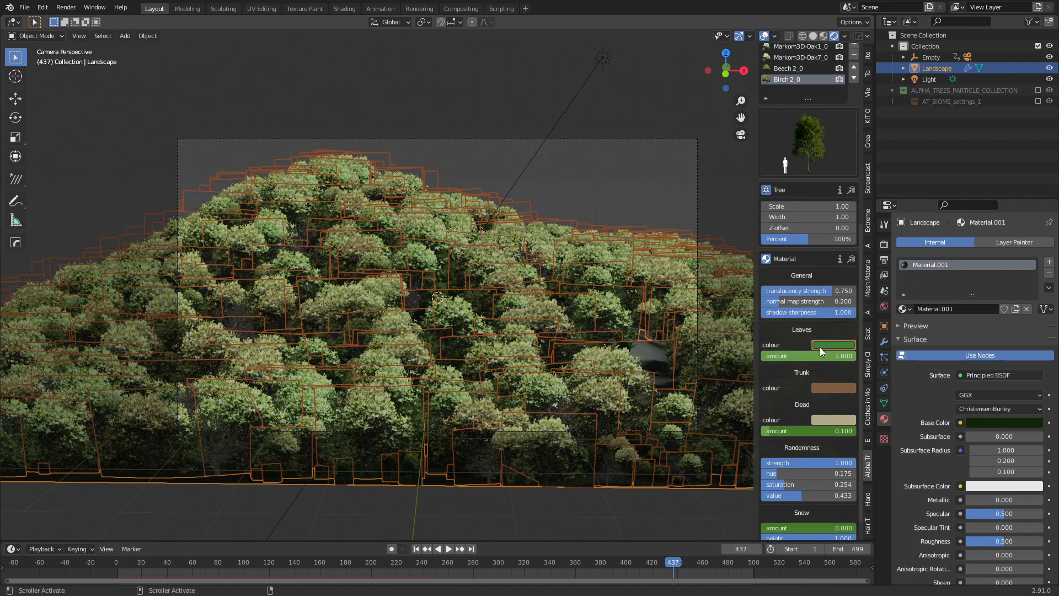
# Play the leaf-colour animation from about frame 251, then inspect frames 120, 145 and 80.
pyautogui.moveTo(550, 561); pyautogui.dragTo(436, 561)
pyautogui.press('space')
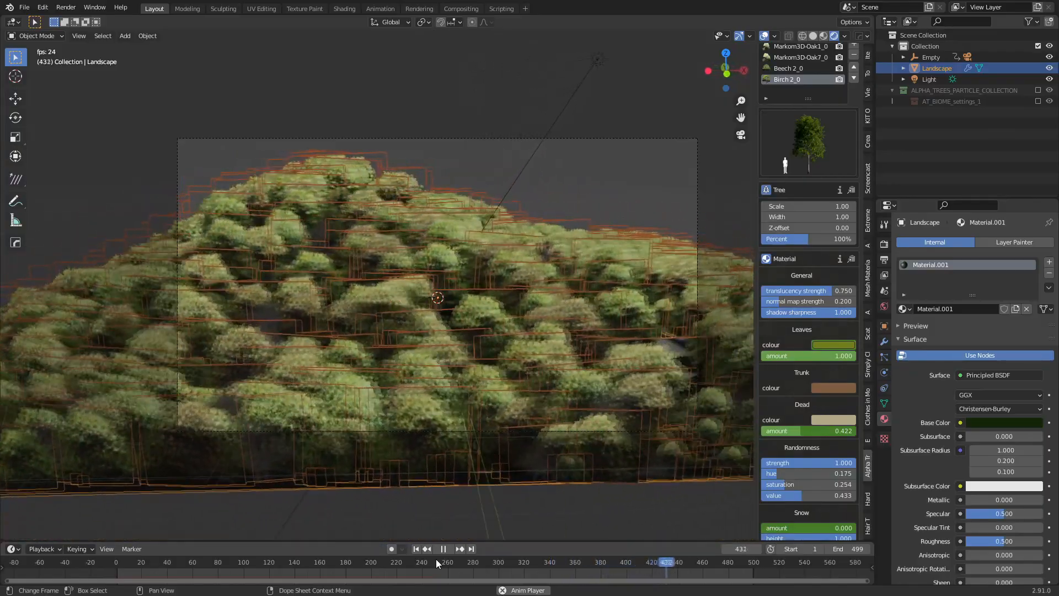
pyautogui.press('F3')
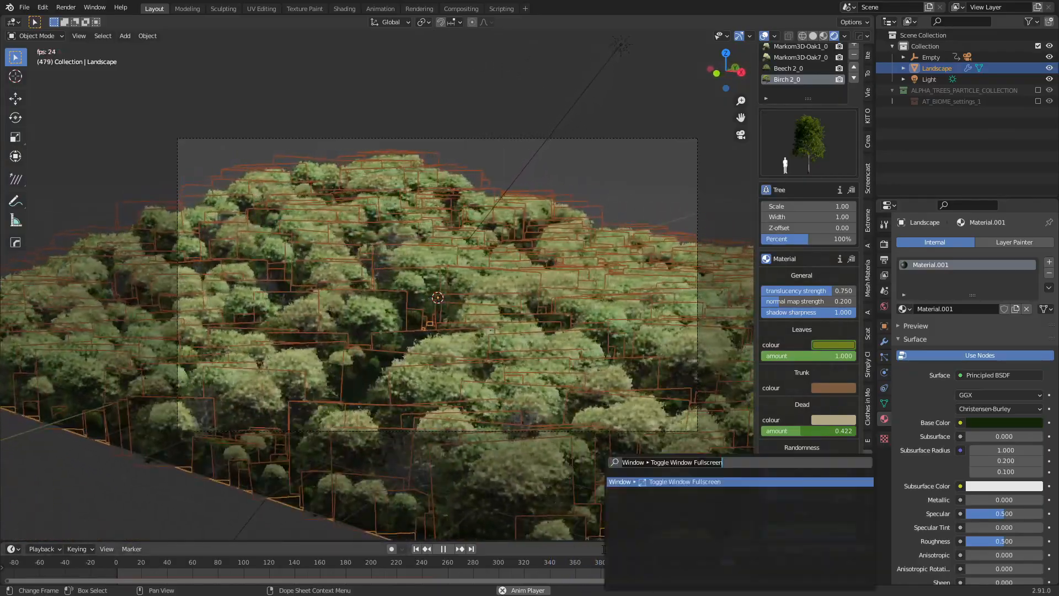
pyautogui.press('Escape')
pyautogui.press('space')
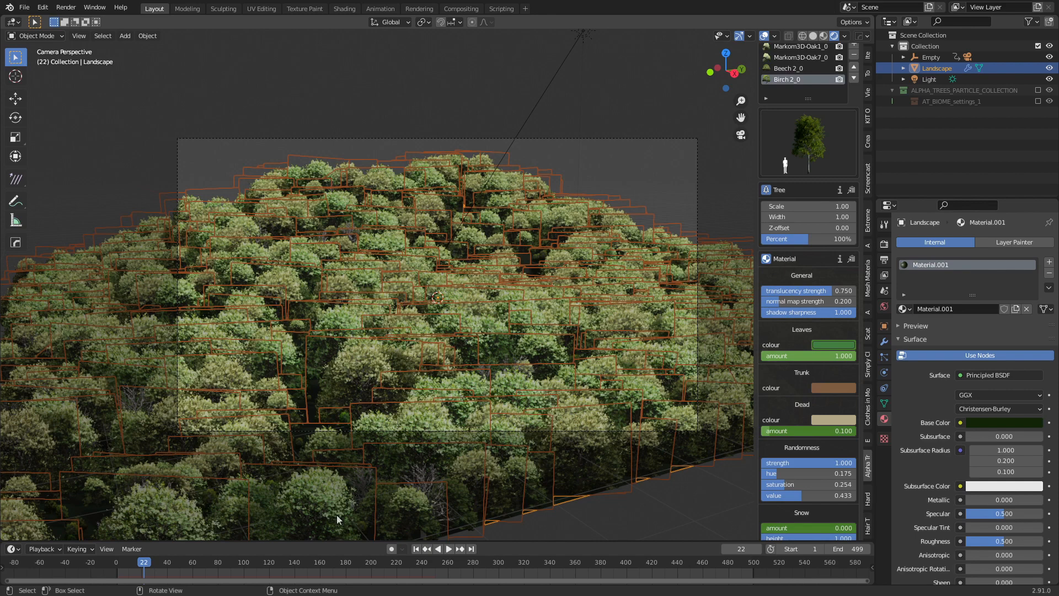
pyautogui.click(270, 560)
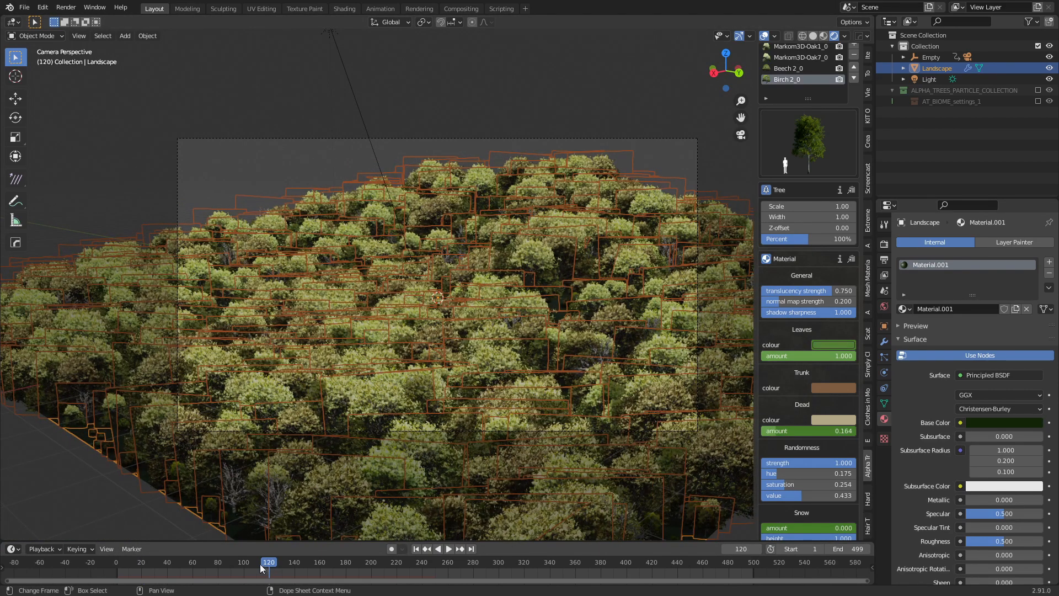
pyautogui.click(301, 567)
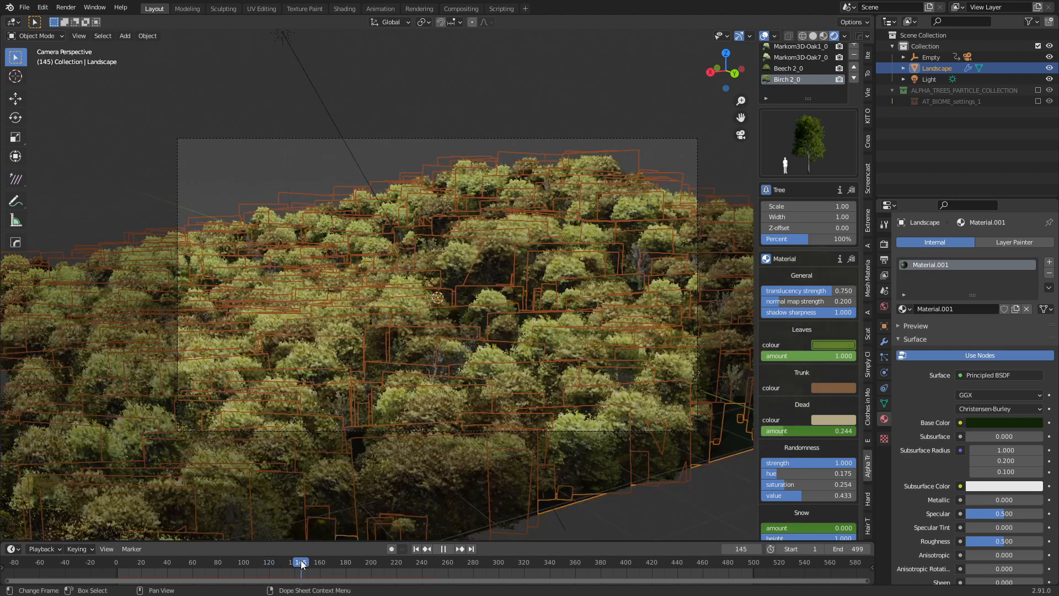
pyautogui.click(217, 564)
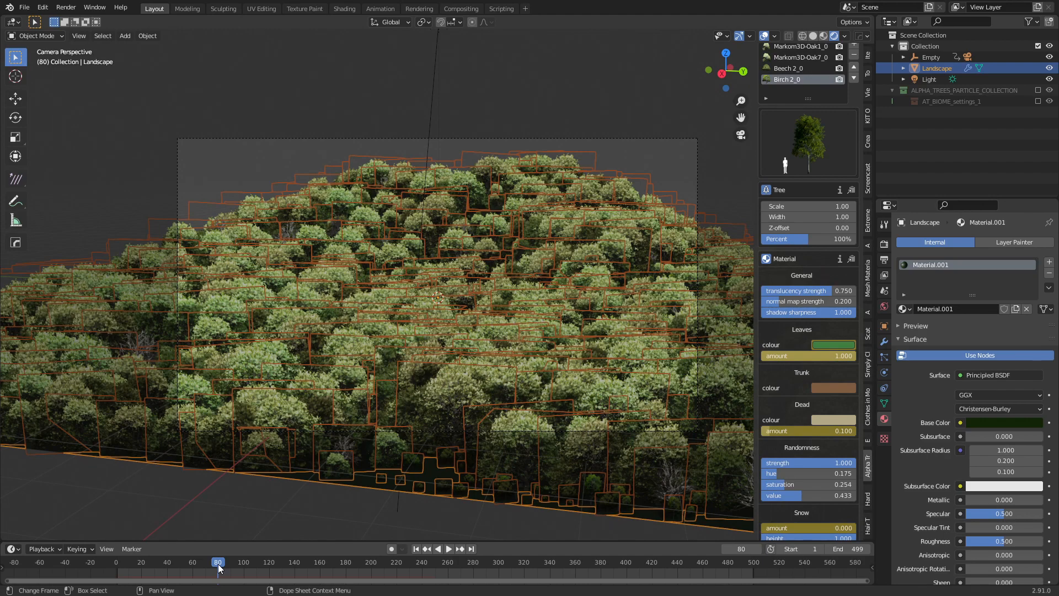
# Orbit off the camera above the forest, zoom and pan over the treetops, then zoom back out.
pyautogui.moveTo(446, 445); pyautogui.dragTo(496, 485, button='middle')
pyautogui.keyDown('shift'); pyautogui.moveTo(469, 466); pyautogui.dragTo(424, 419, button='middle'); pyautogui.keyUp('shift')
pyautogui.scroll(6, 502, 405)
pyautogui.keyDown('shift'); pyautogui.moveTo(522, 398); pyautogui.dragTo(602, 352, button='middle'); pyautogui.keyUp('shift')
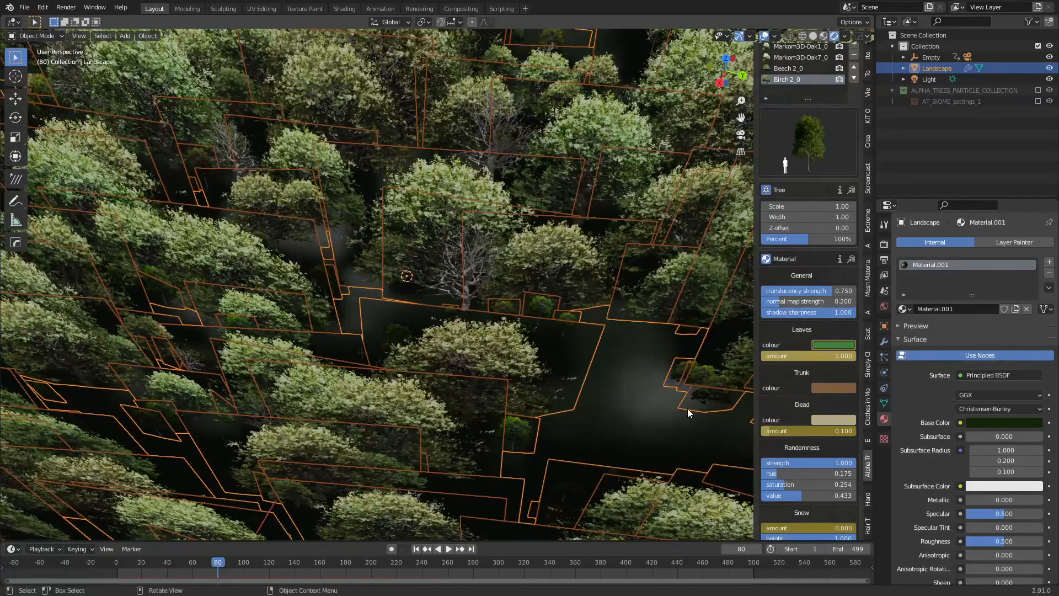
pyautogui.scroll(-10, 617, 385)
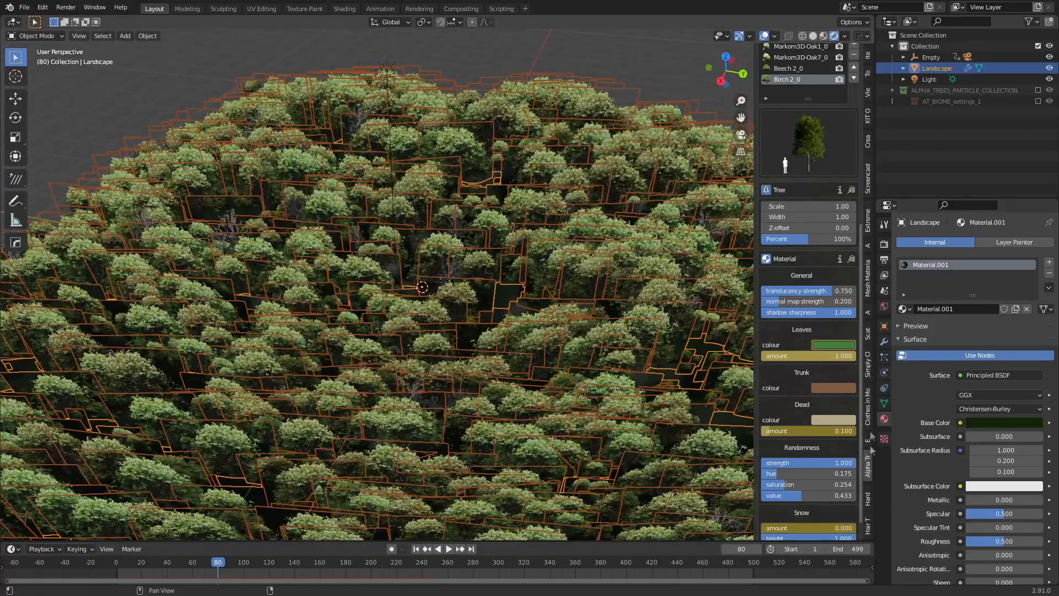
# Set the Landscape object as the scatter target in the Scat tab.
pyautogui.click(867, 334)
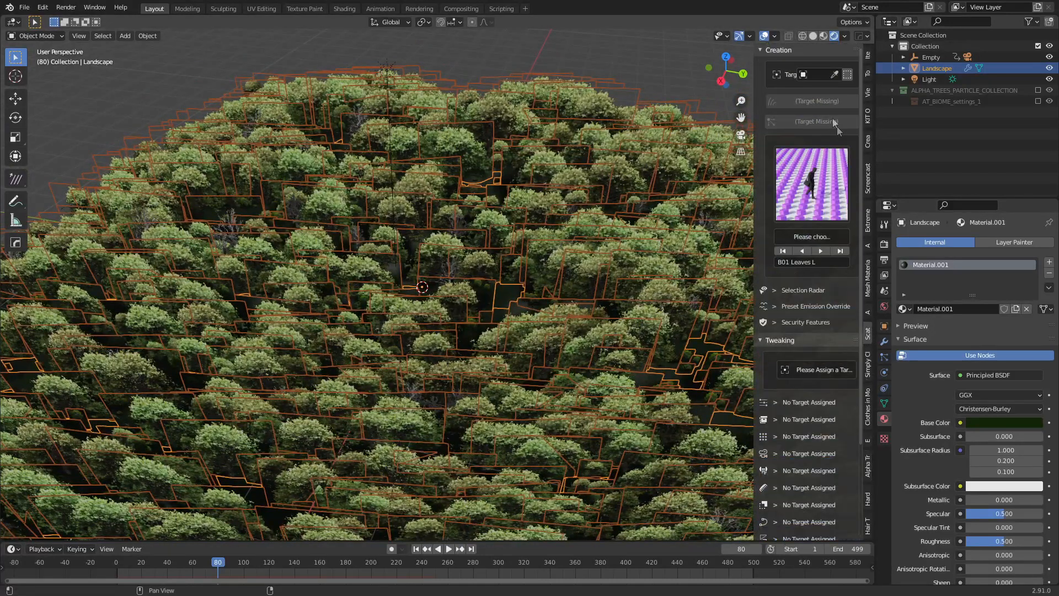
pyautogui.click(834, 74)
pyautogui.click(626, 282)
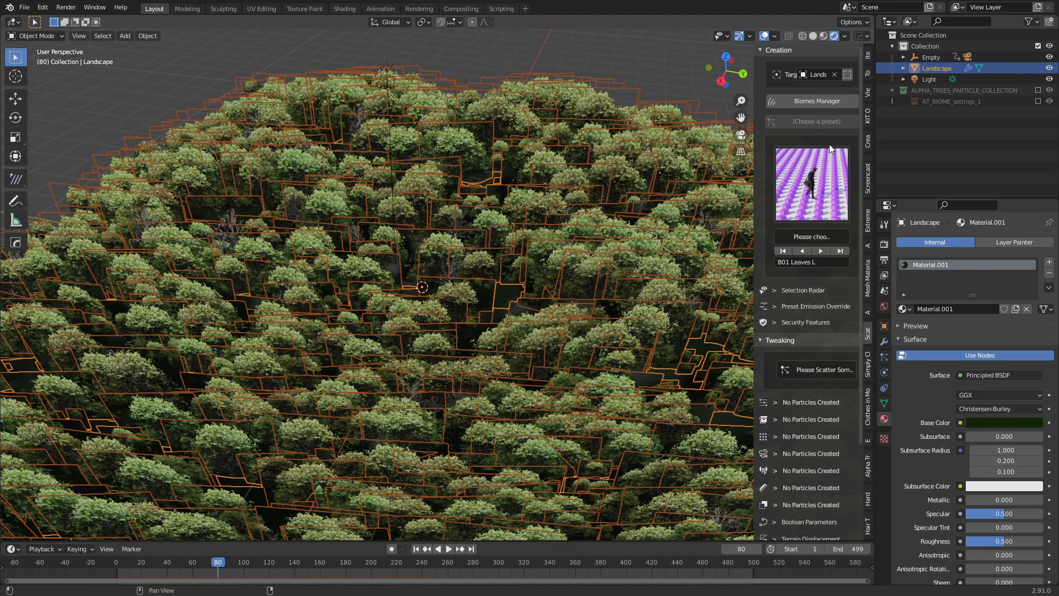
# Apply the B01 Ground biome material from the Biomes Manager and return to the camera view.
pyautogui.click(817, 100)
pyautogui.click(104, 85)
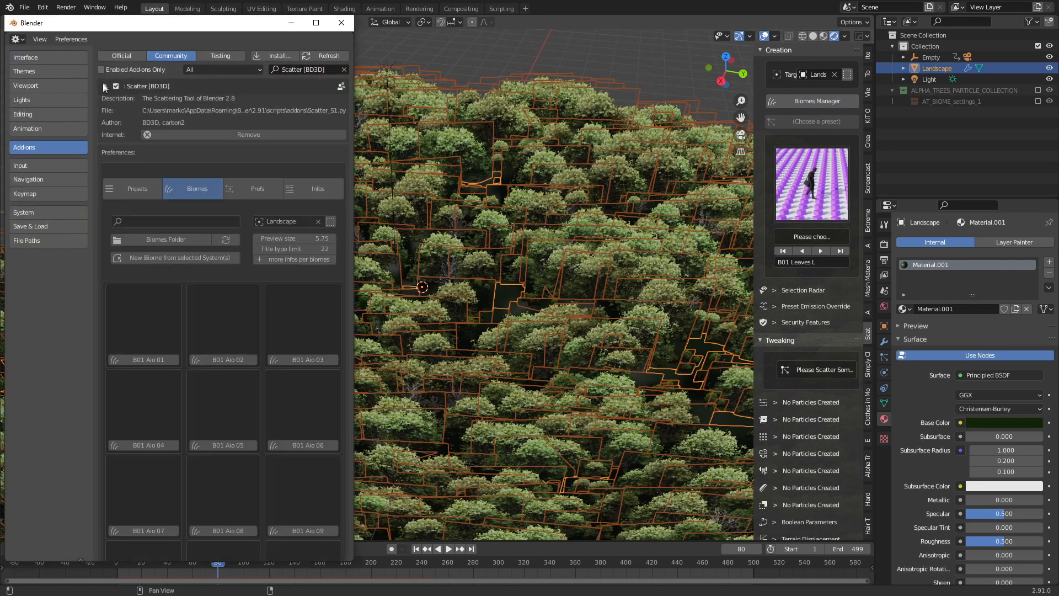
pyautogui.scroll(-10, 279, 385)
pyautogui.scroll(-15, 291, 402)
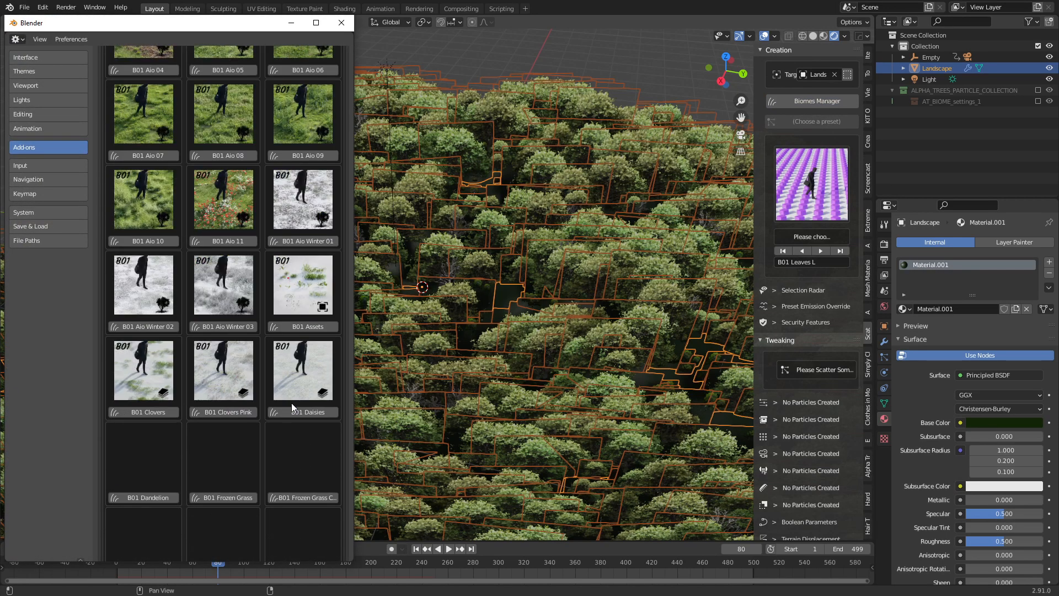
pyautogui.scroll(-10, 291, 405)
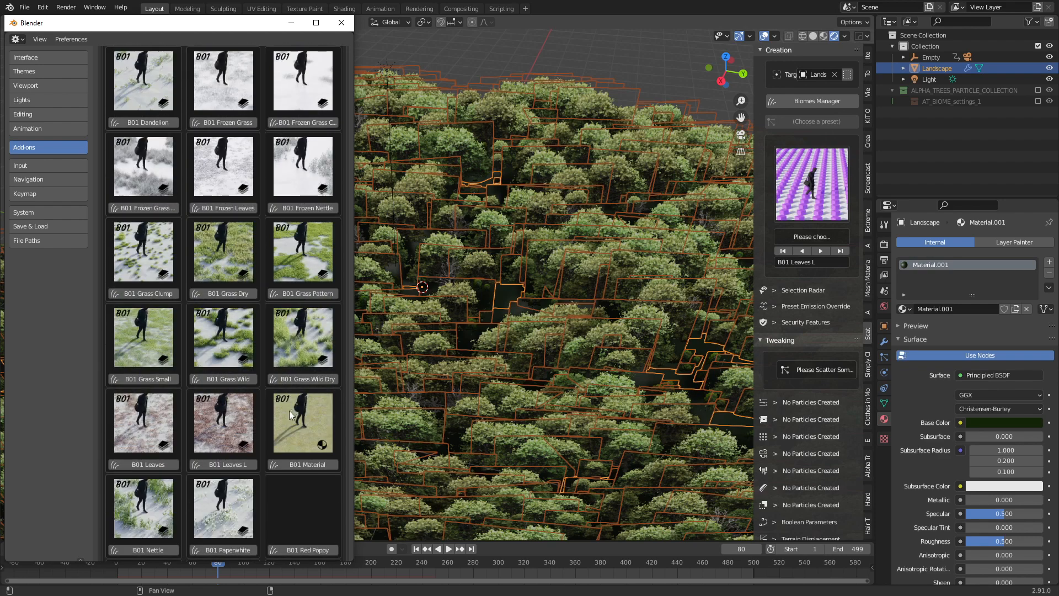
pyautogui.click(315, 354)
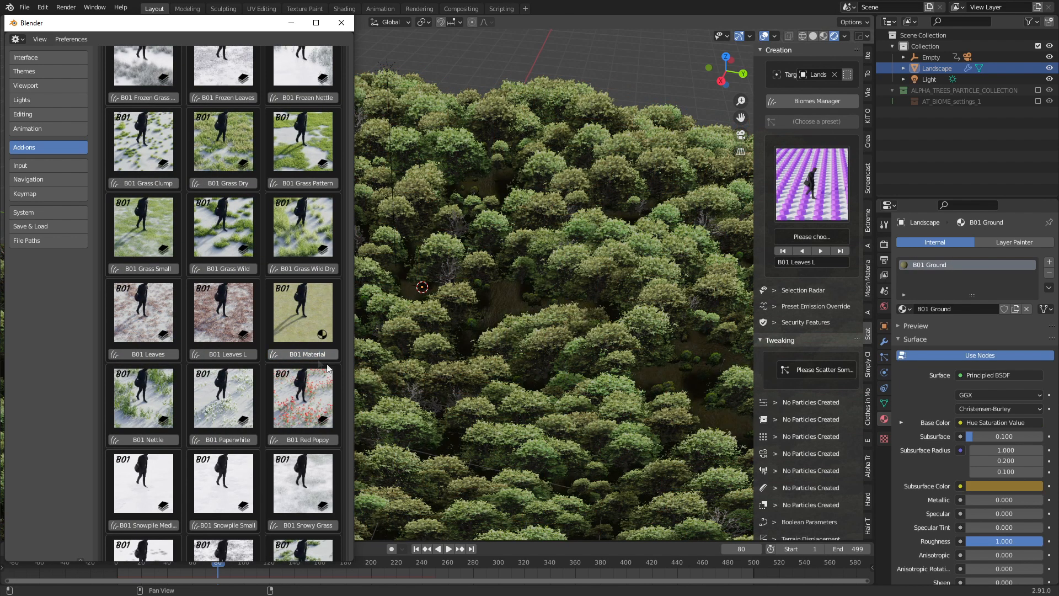
pyautogui.click(348, 23)
pyautogui.moveTo(419, 441); pyautogui.dragTo(476, 368, button='middle')
pyautogui.press('KP_0')
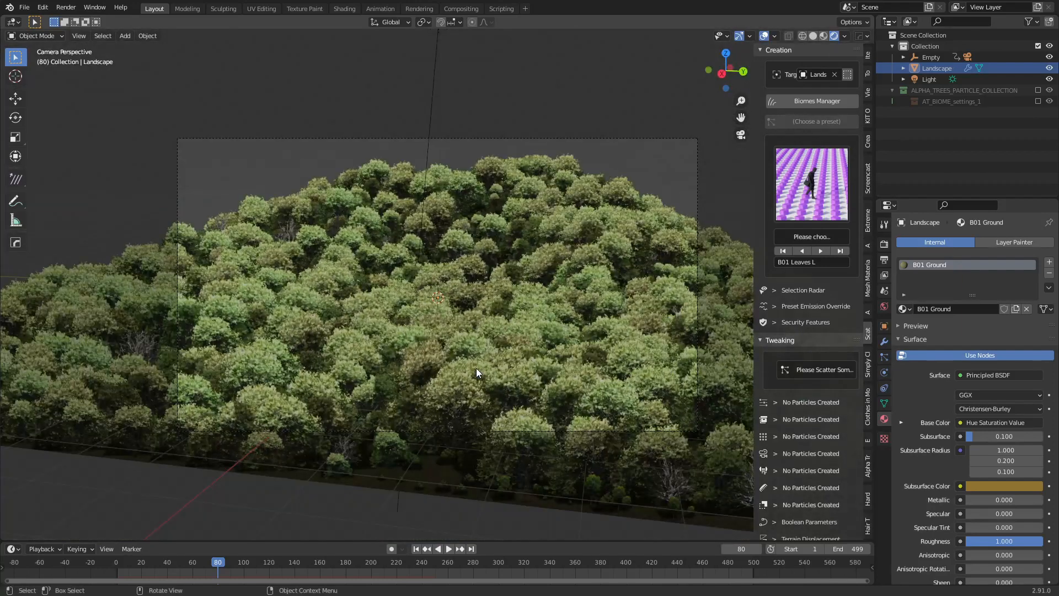